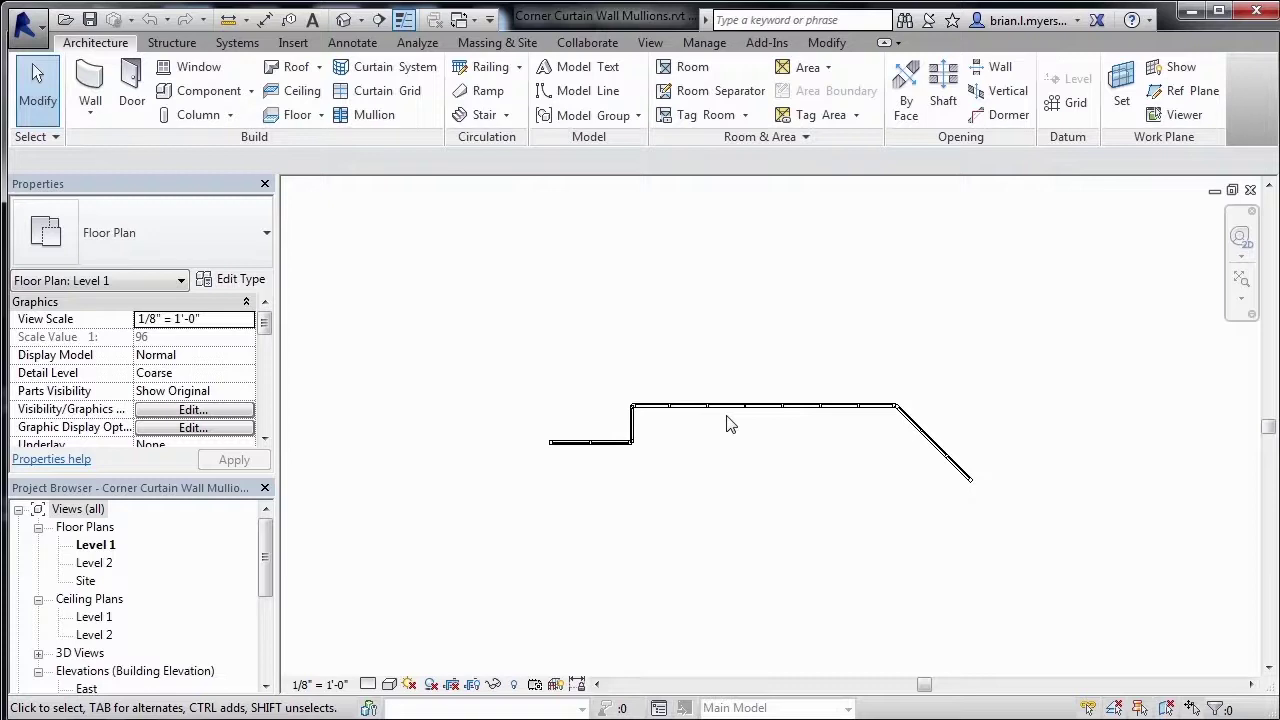
Zoom in and out on the Level 1 plan to inspect the corner mullions.
scroll(700, 428, up, 2)
scroll(536, 427, up, 2)
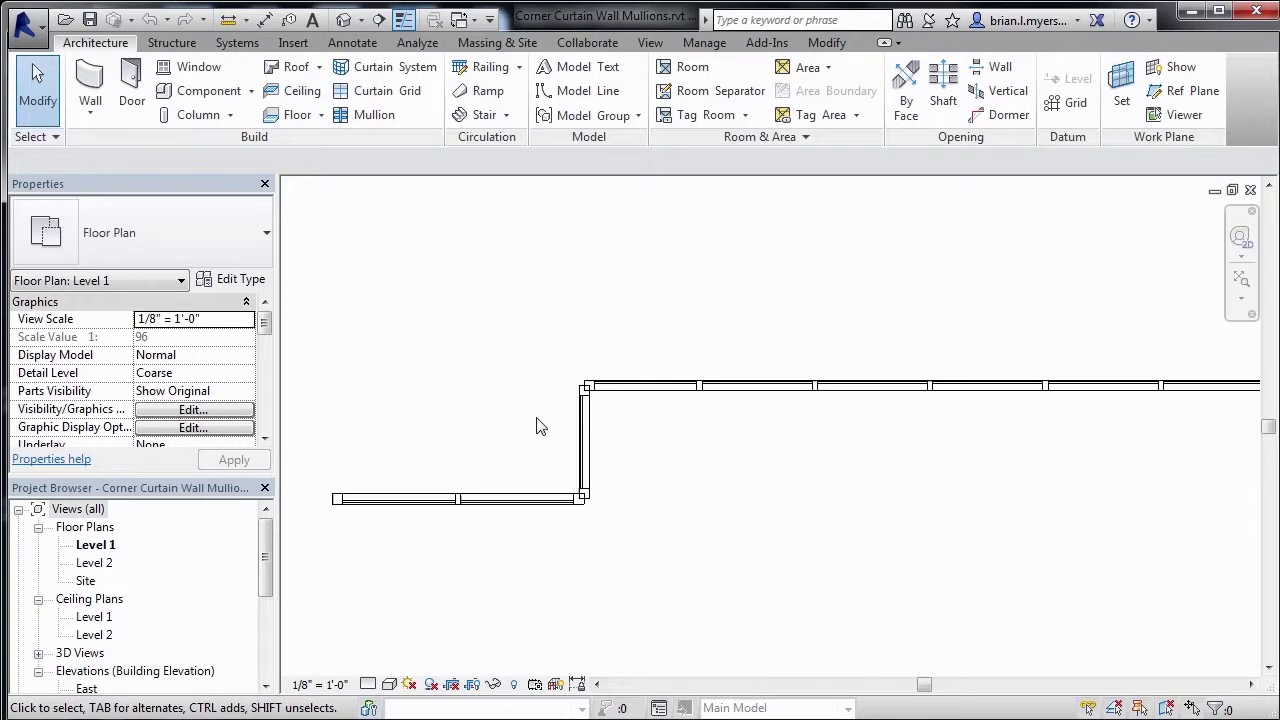
scroll(540, 431, up, 2)
scroll(540, 435, up, 2)
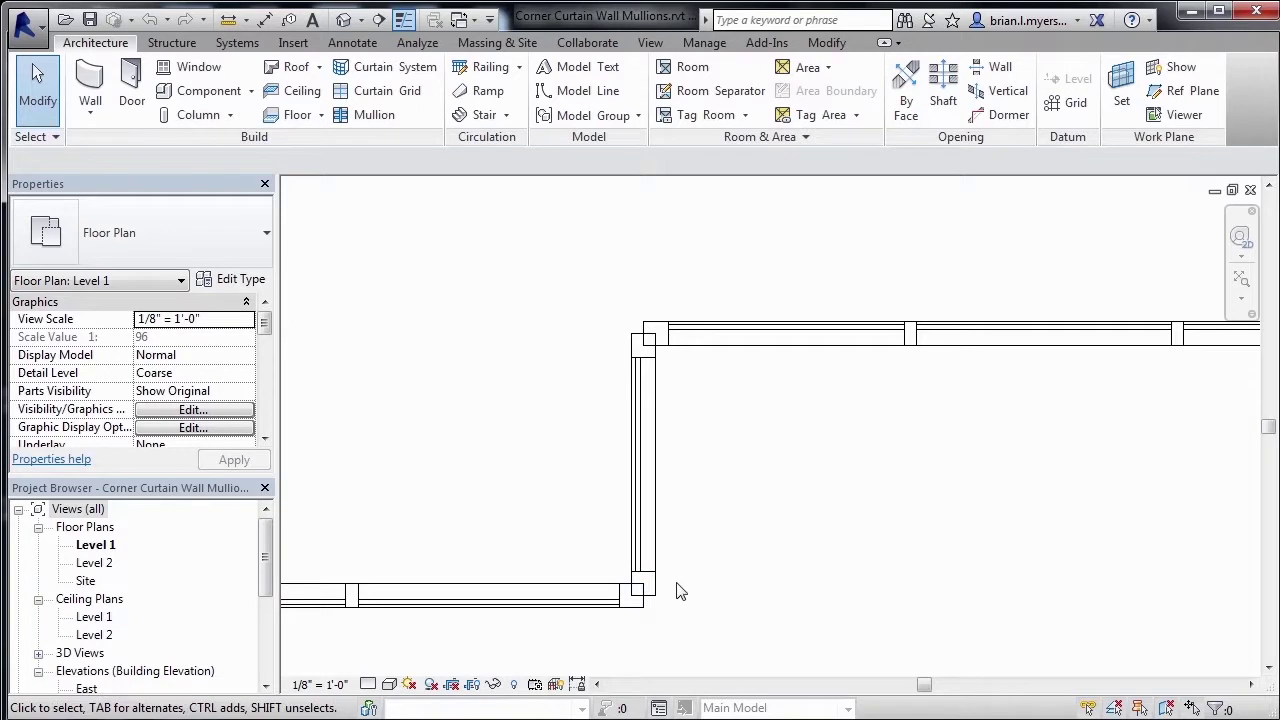
scroll(500, 507, down, 2)
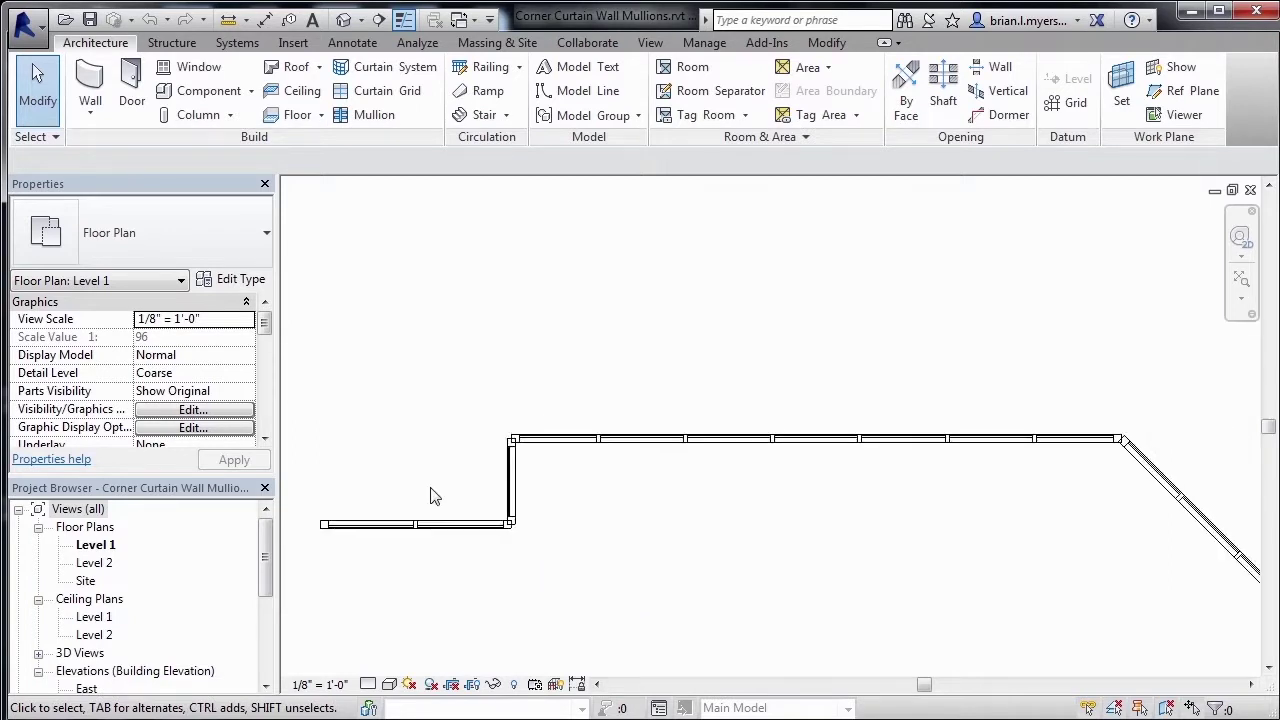
scroll(895, 455, up, 2)
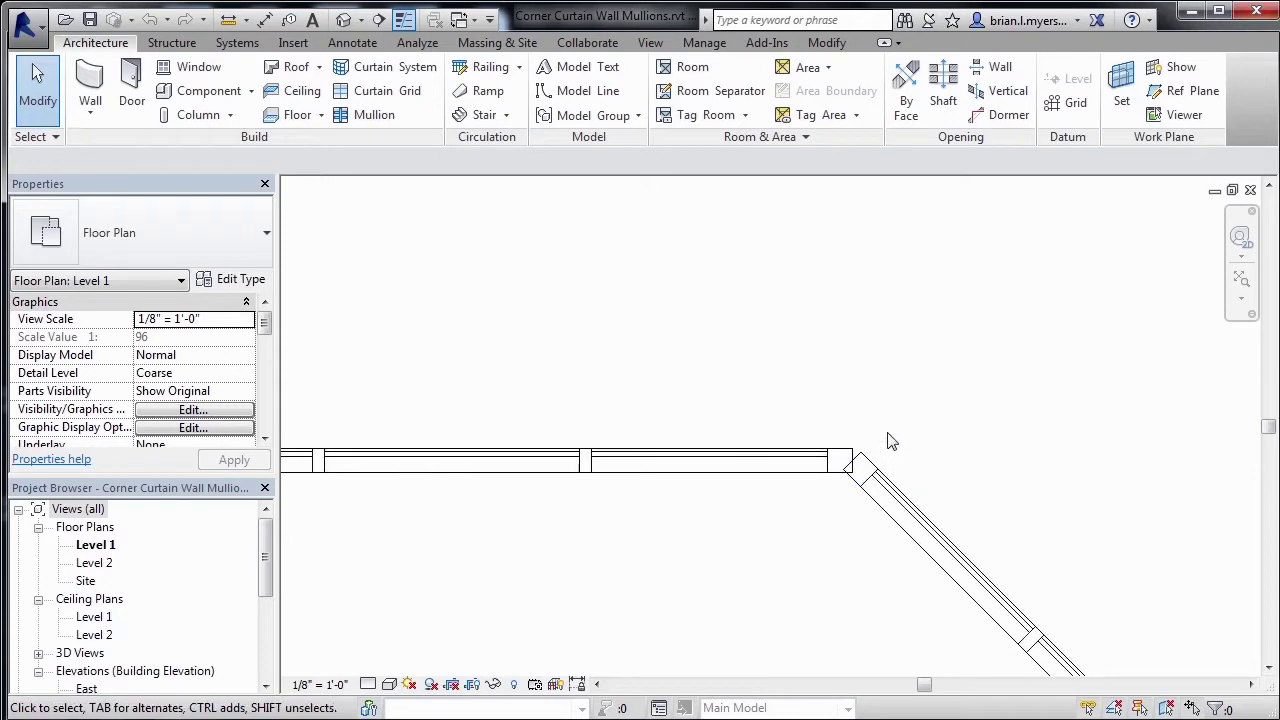
scroll(884, 444, up, 2)
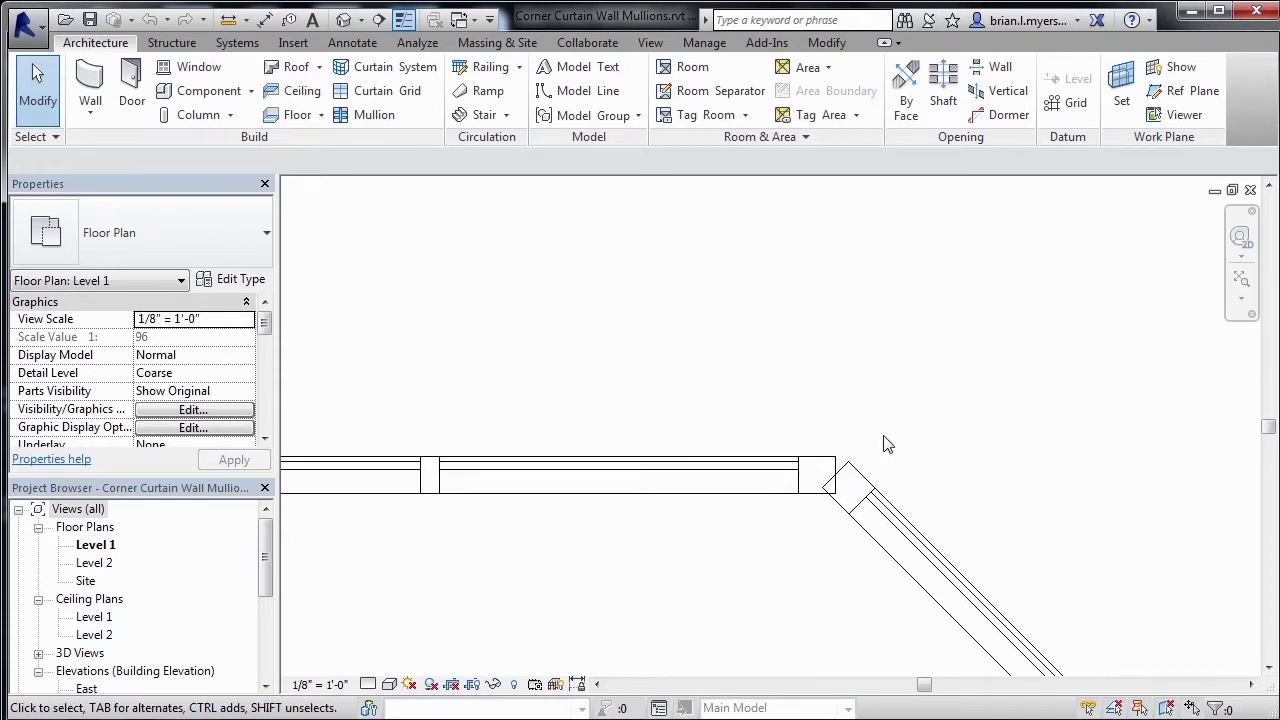
scroll(922, 462, down, 3)
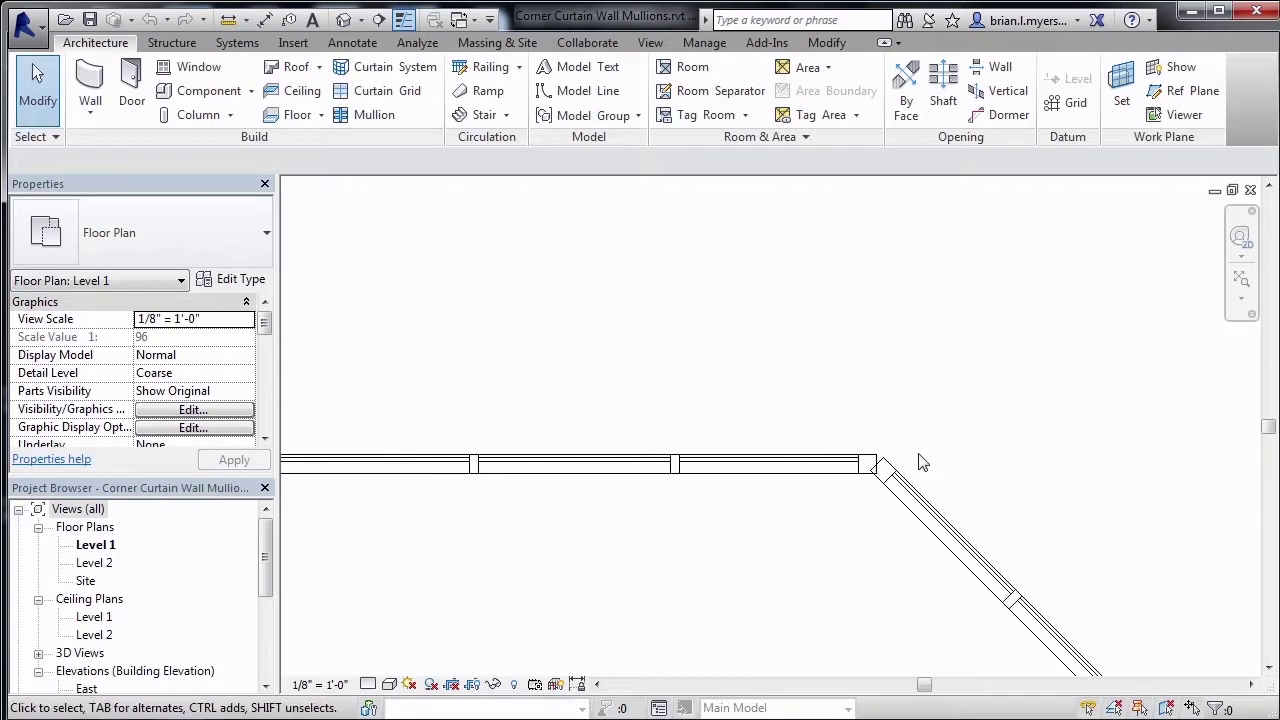
scroll(922, 462, down, 2)
scroll(922, 462, down, 2)
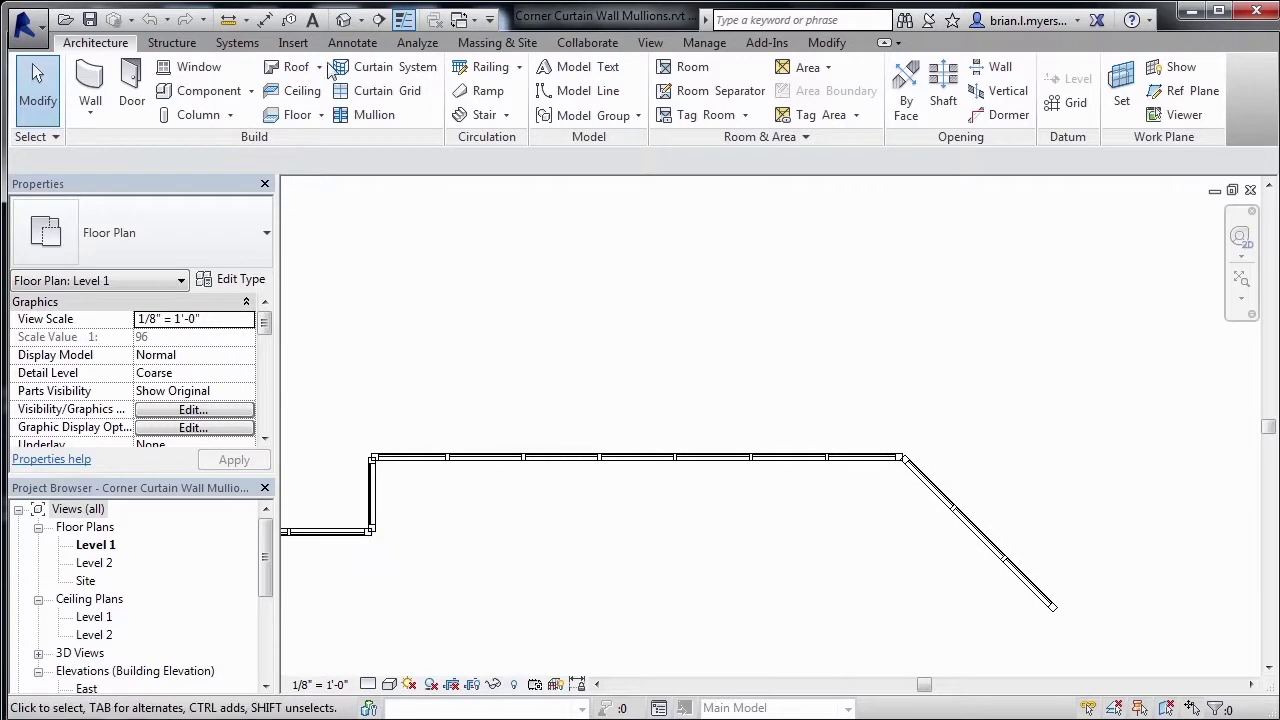
Open the 3D view, zoom to the wall corner, and select the single rectangular corner mullion.
click(341, 24)
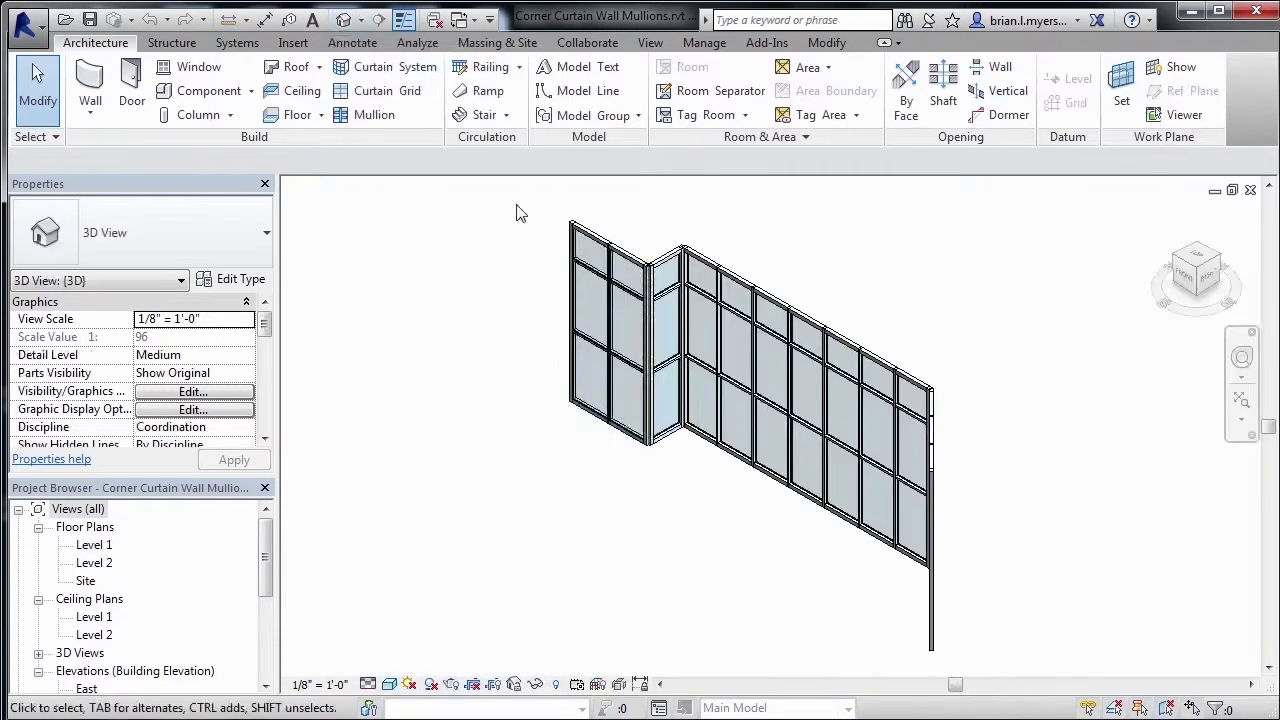
scroll(620, 240, up, 3)
scroll(646, 258, up, 2)
scroll(646, 258, up, 2)
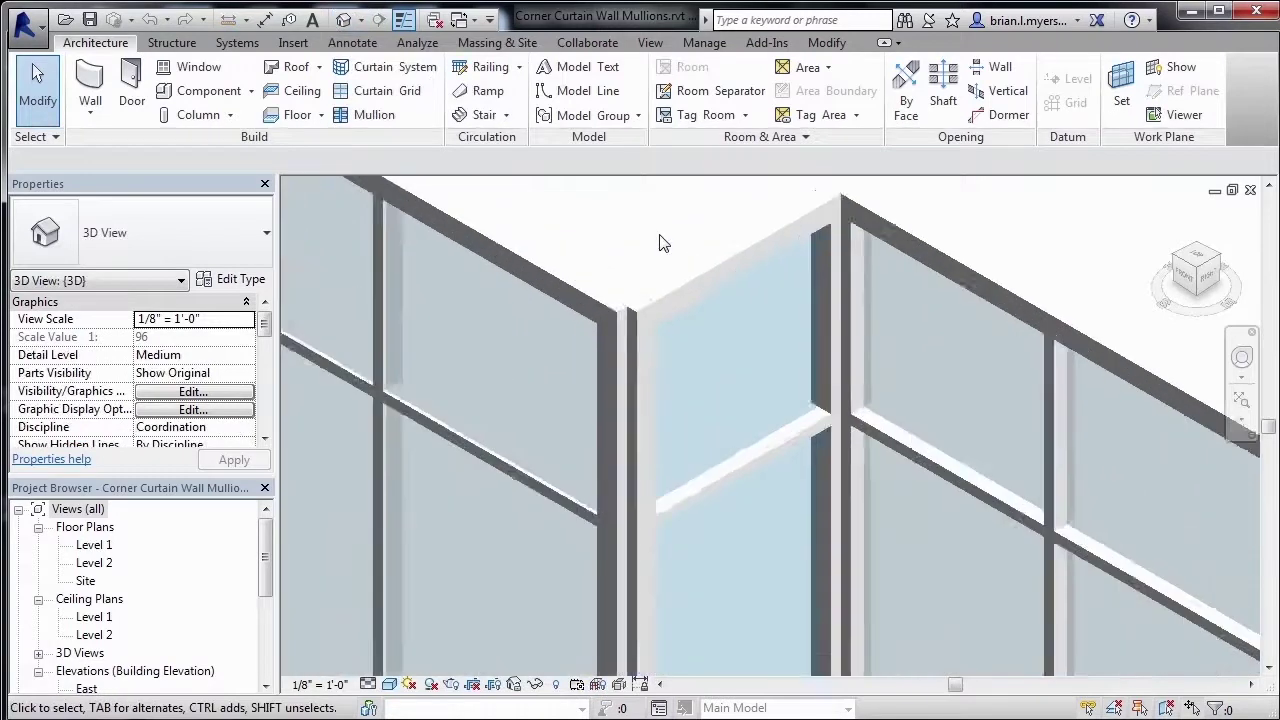
scroll(657, 243, up, 2)
scroll(523, 237, up, 1)
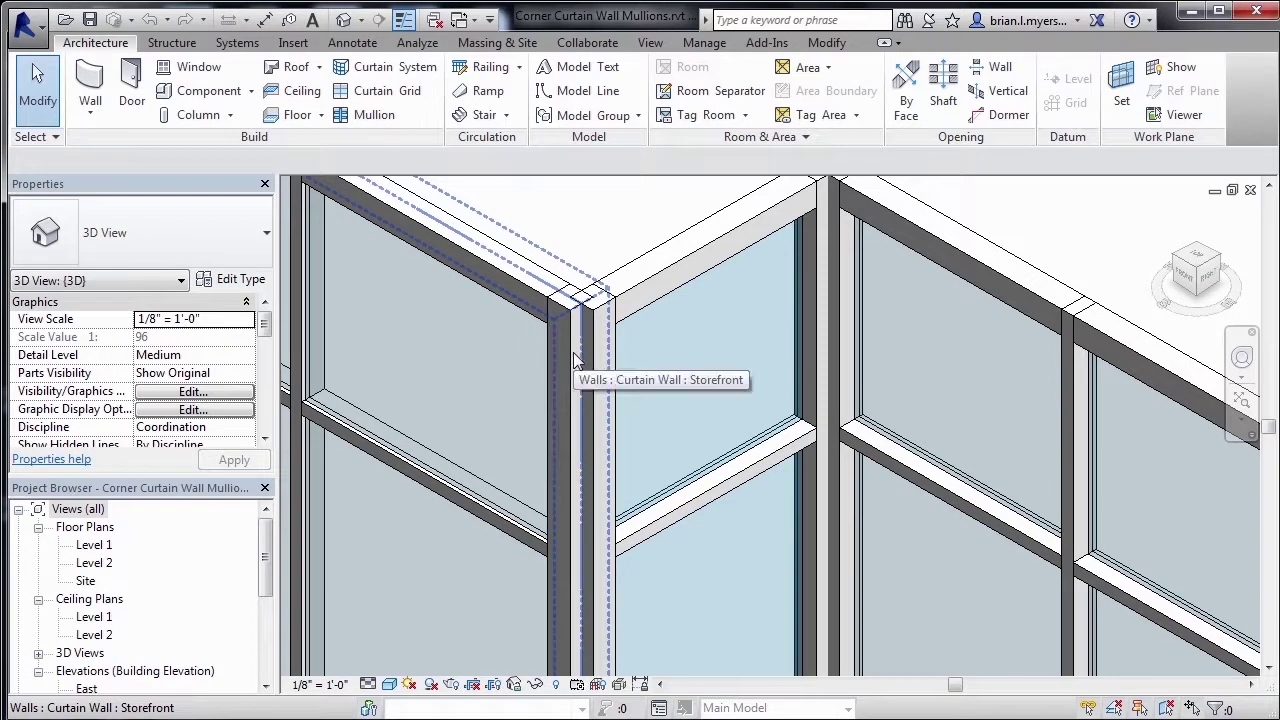
key(Tab)
key(Tab)
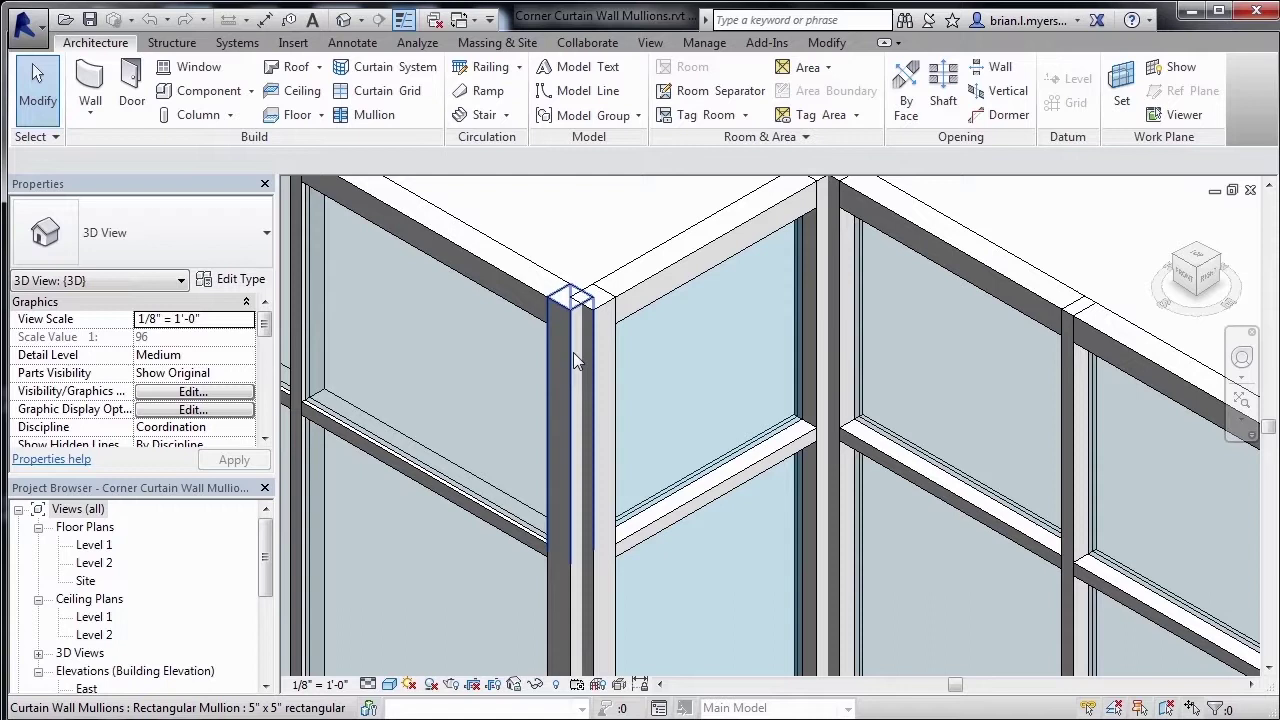
click(574, 354)
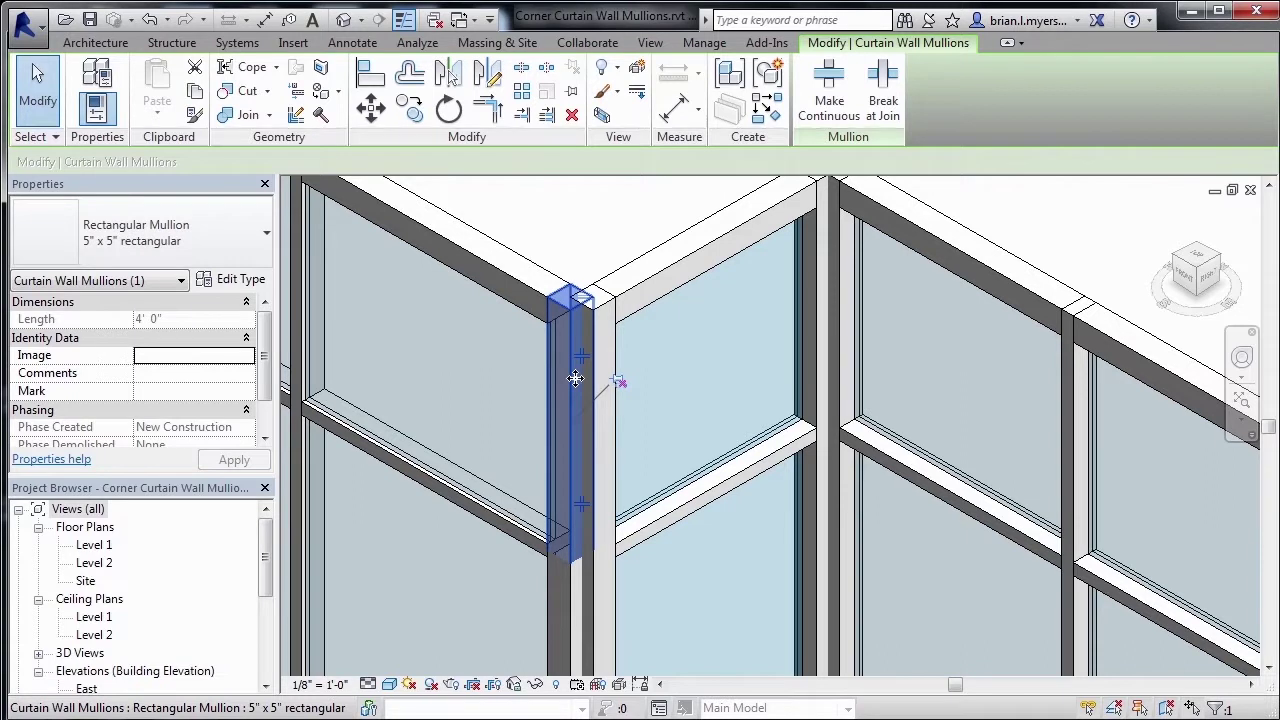
Use Select Mullions > On Gridline to select all three stacked rectangular corner mullions.
right_click(575, 378)
mouse_move(700, 362)
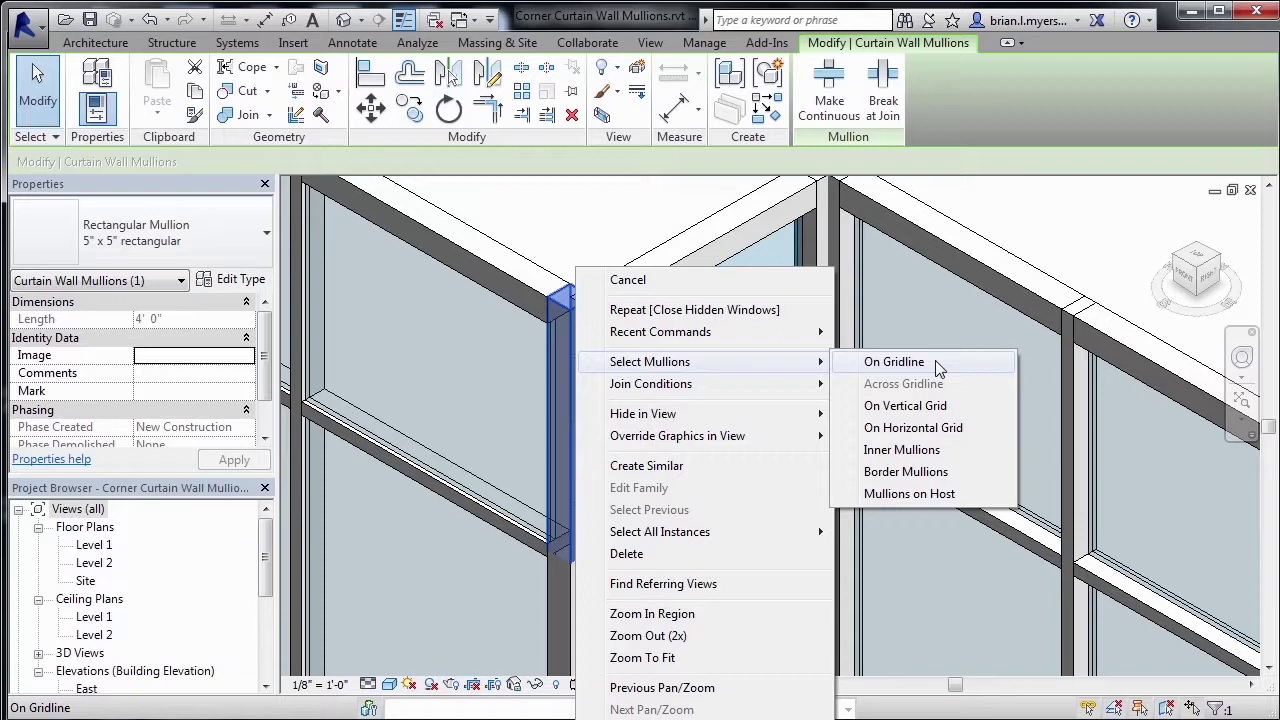
click(938, 368)
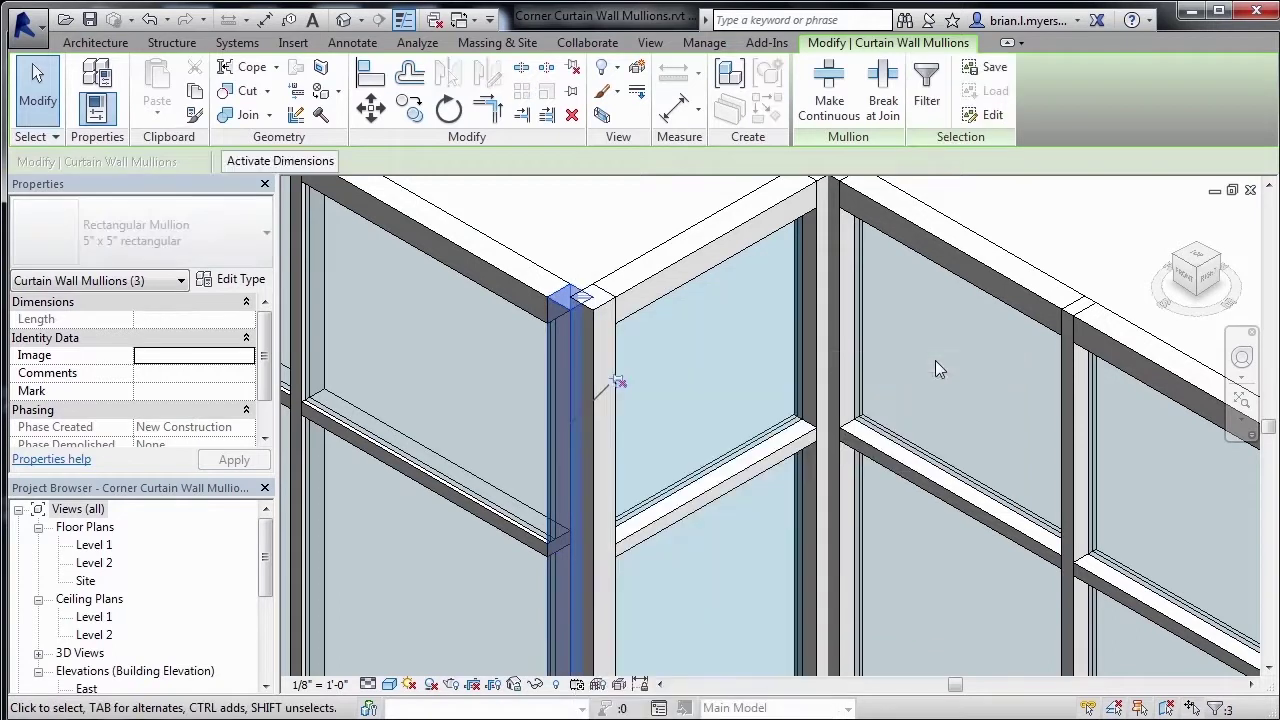
scroll(541, 273, down, 2)
scroll(541, 273, down, 2)
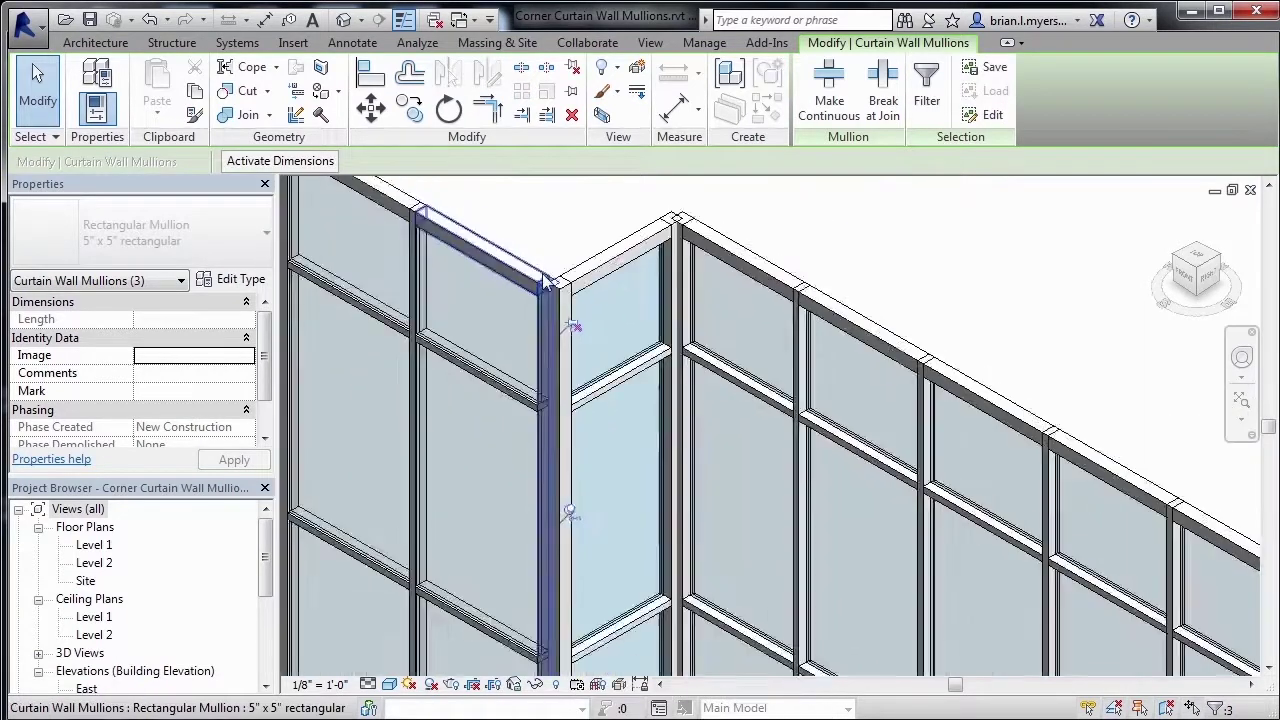
scroll(541, 273, down, 2)
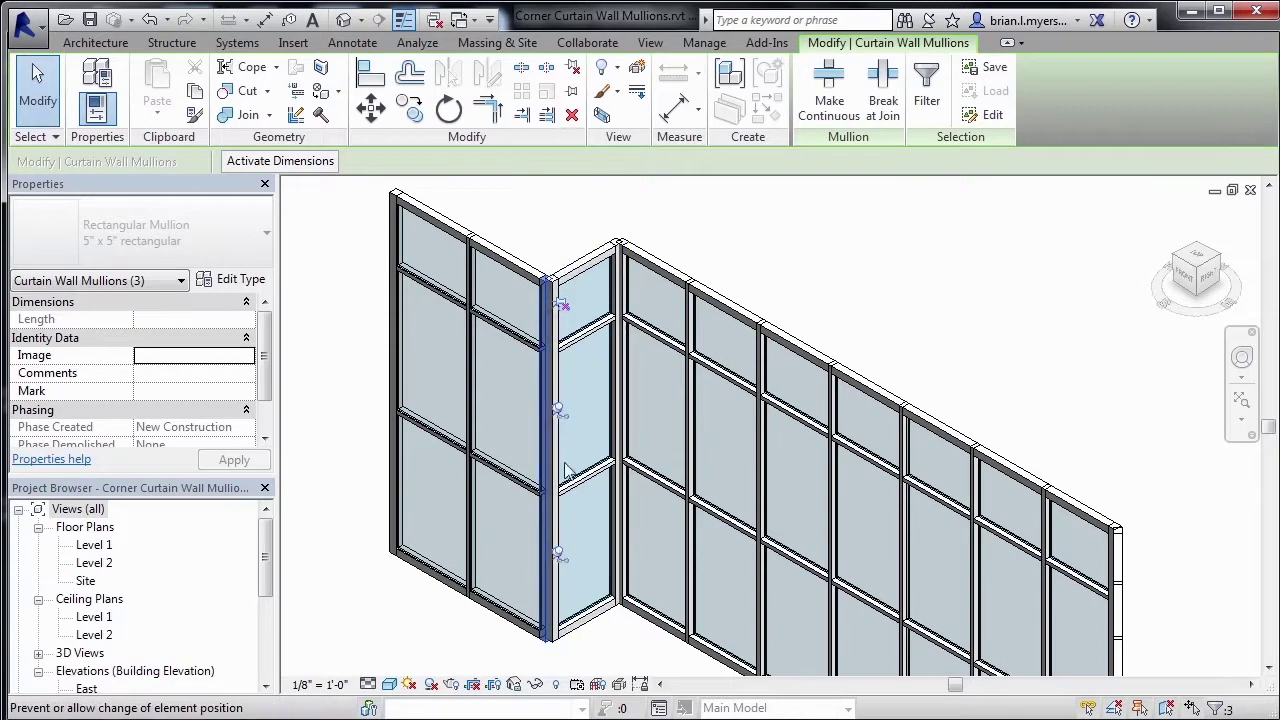
Unpin the three selected corner mullions and clear the selection.
click(572, 70)
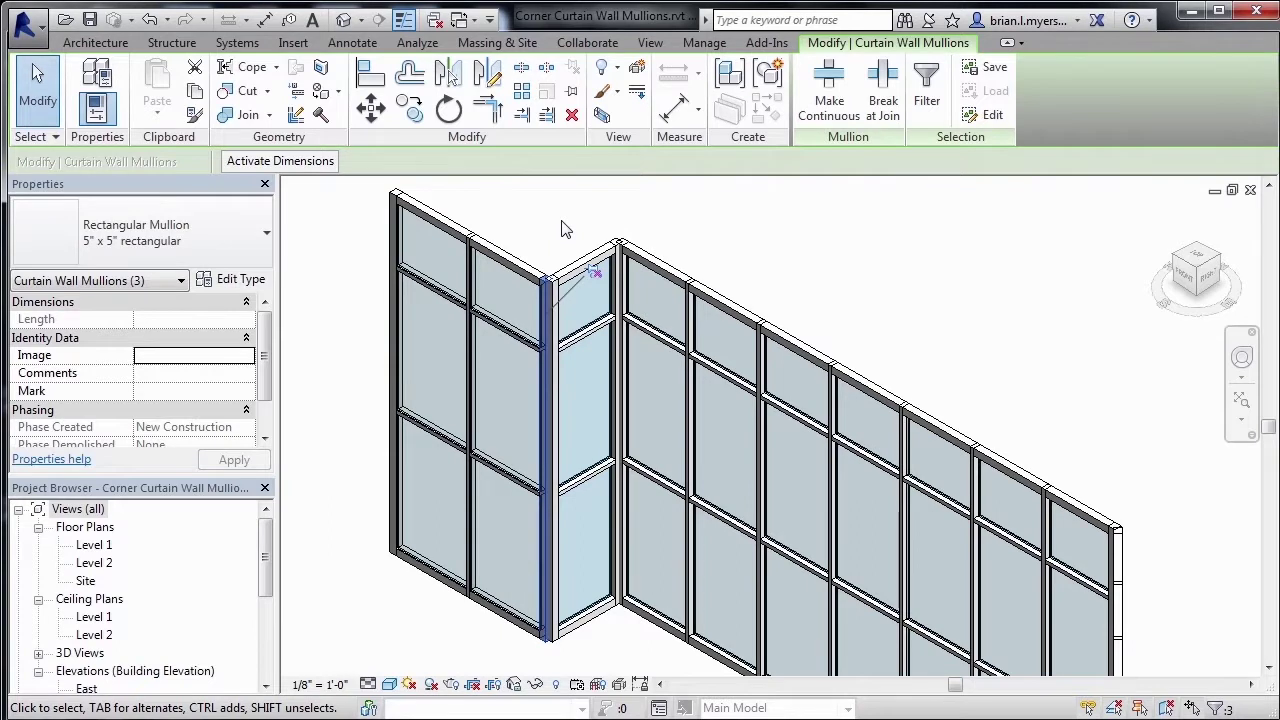
key(Escape)
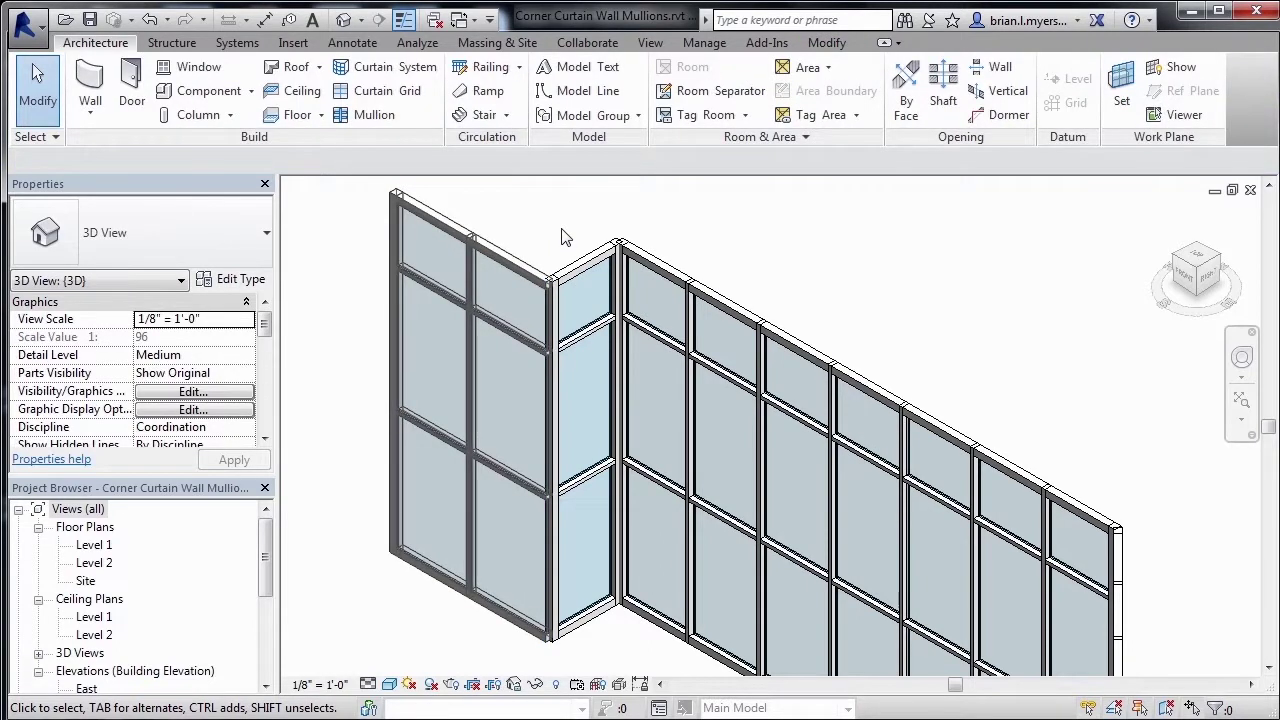
Zoom in and select the other wall's rectangular corner mullion.
scroll(557, 240, up, 2)
scroll(551, 251, up, 2)
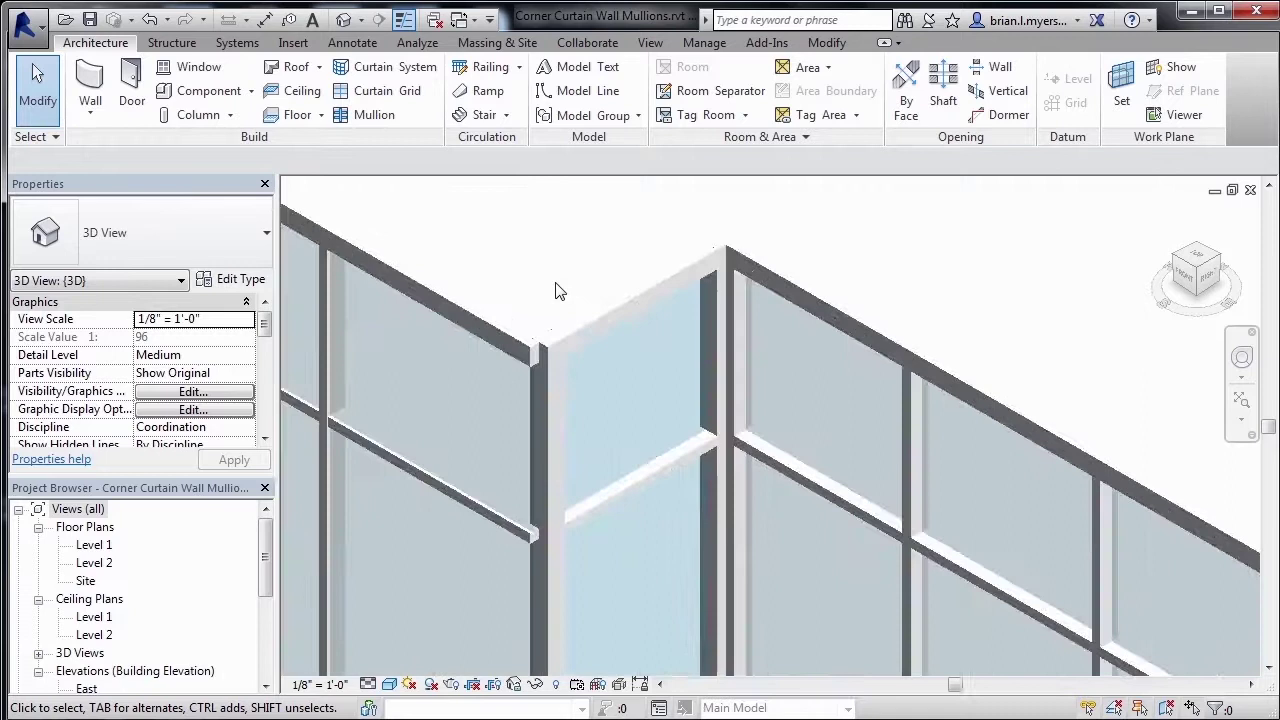
scroll(560, 286, up, 2)
scroll(560, 295, up, 1)
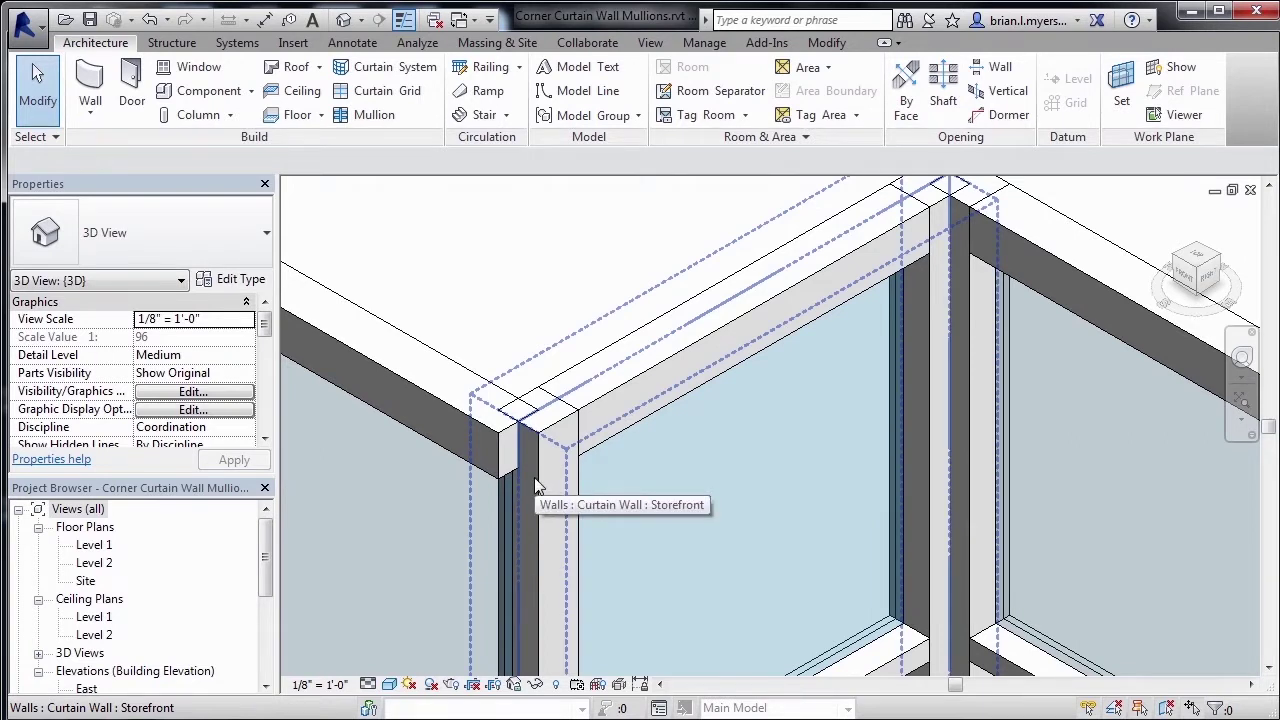
key(Tab)
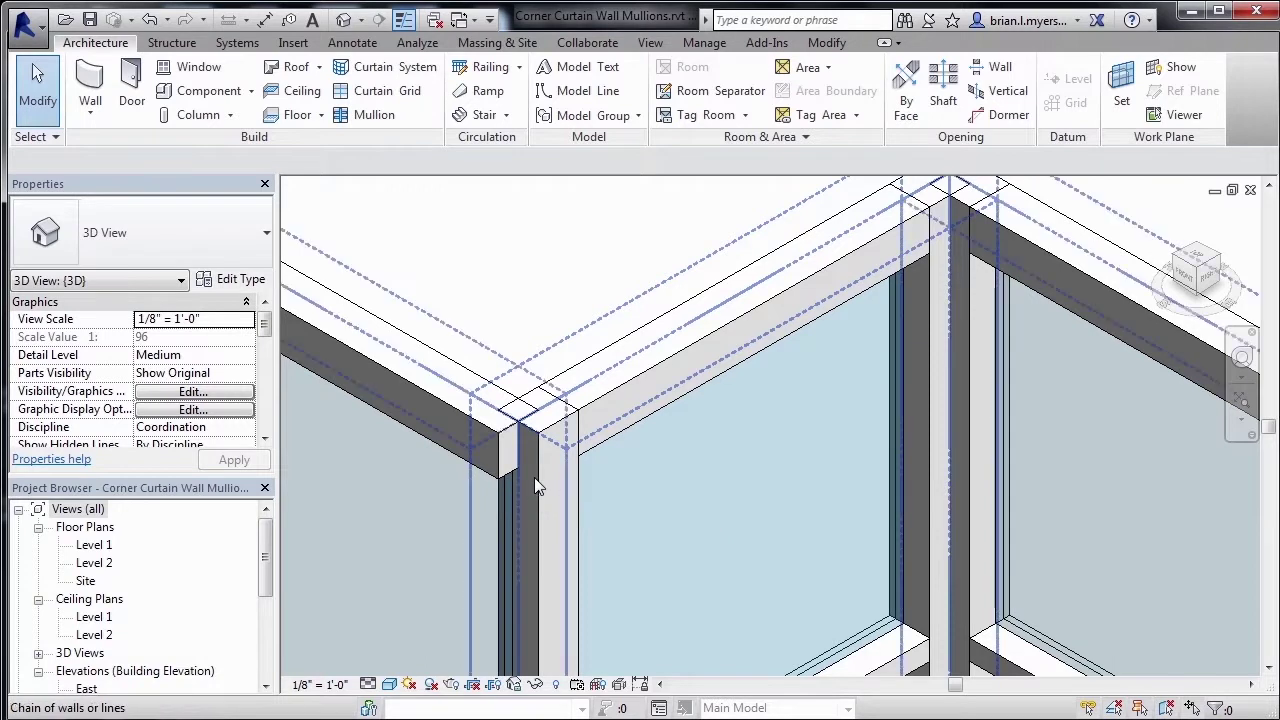
key(Tab)
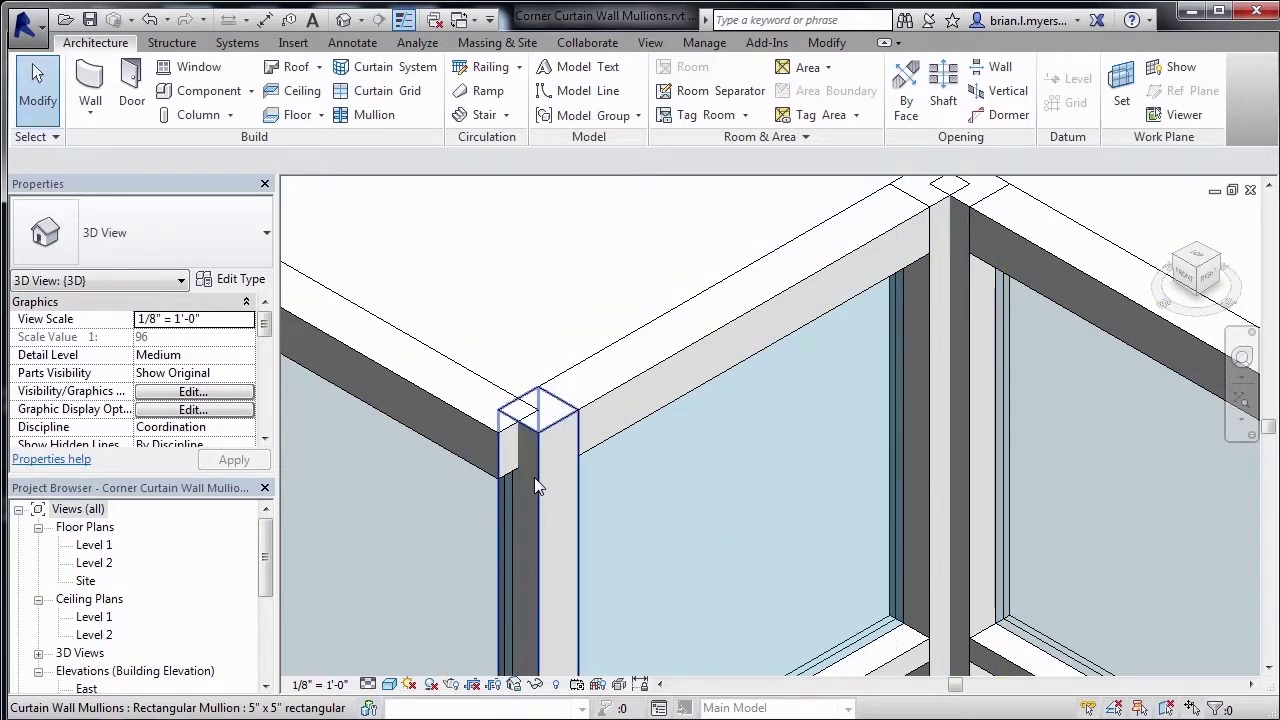
click(534, 477)
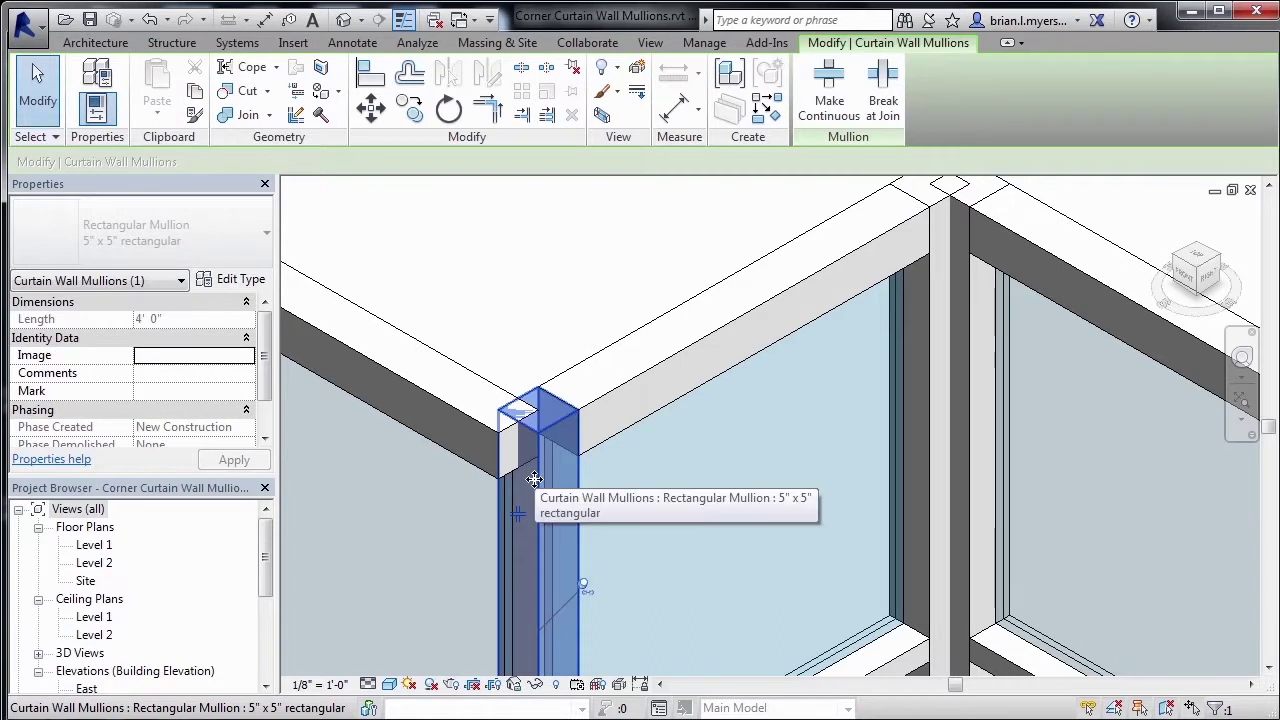
Extend the selection to all three mullions on that gridline with Select Mullions > On Gridline.
right_click(535, 482)
mouse_move(609, 362)
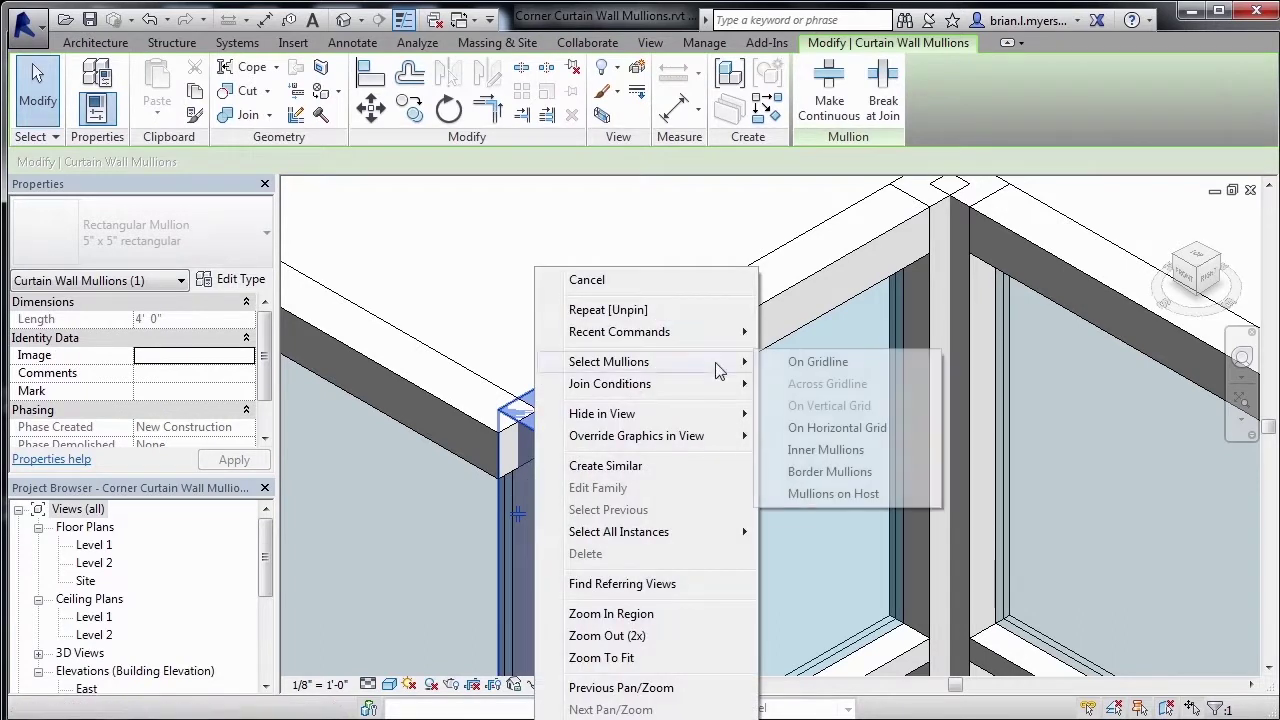
click(827, 362)
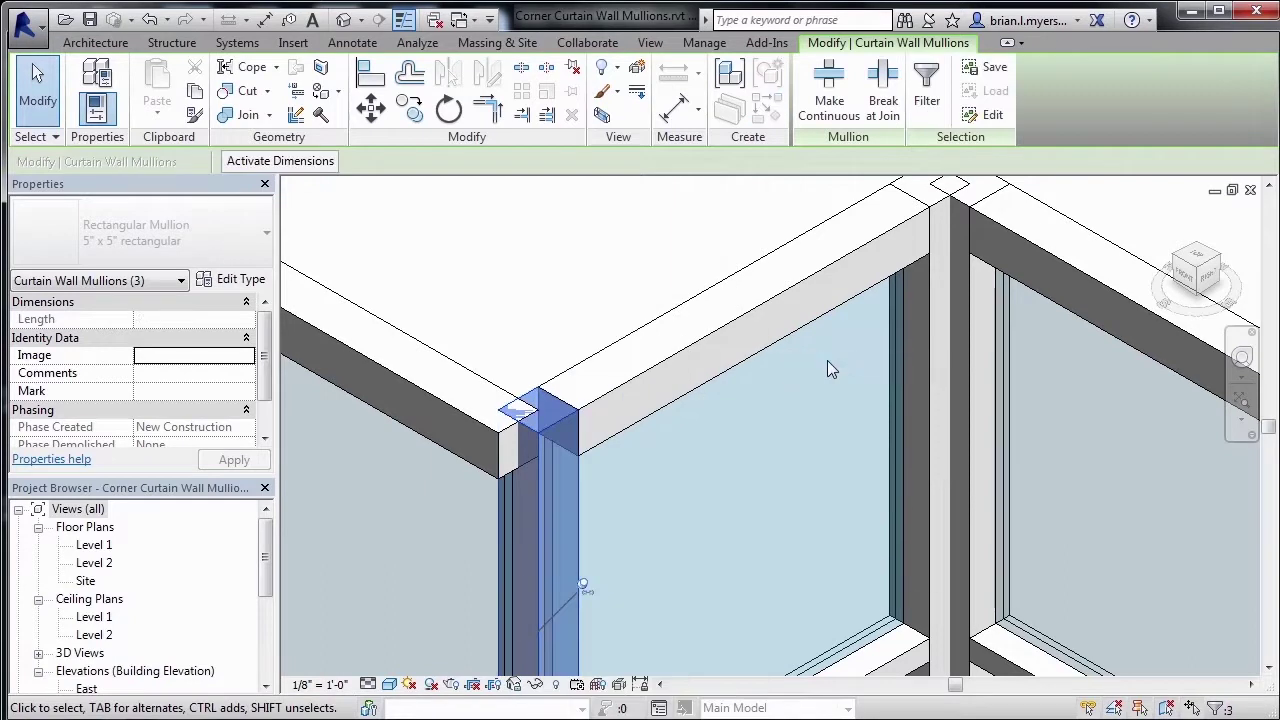
scroll(617, 338, down, 1)
scroll(610, 345, down, 1)
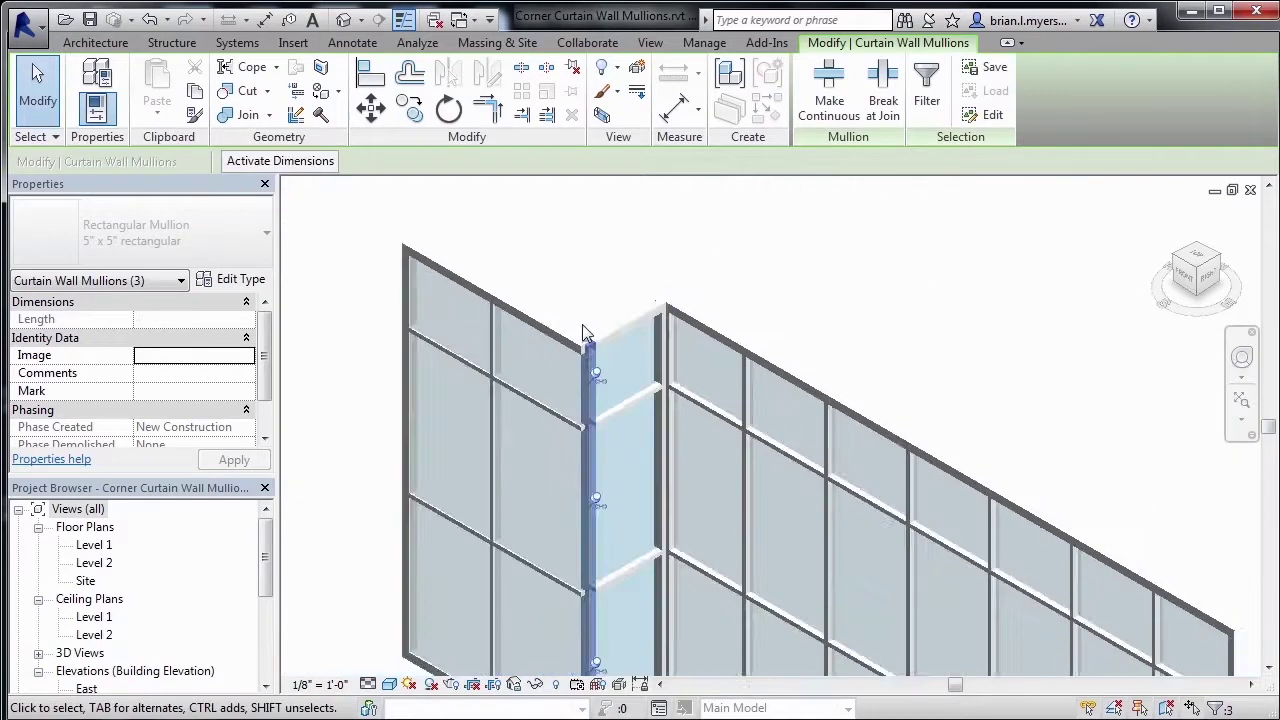
scroll(602, 360, down, 1)
scroll(597, 380, down, 1)
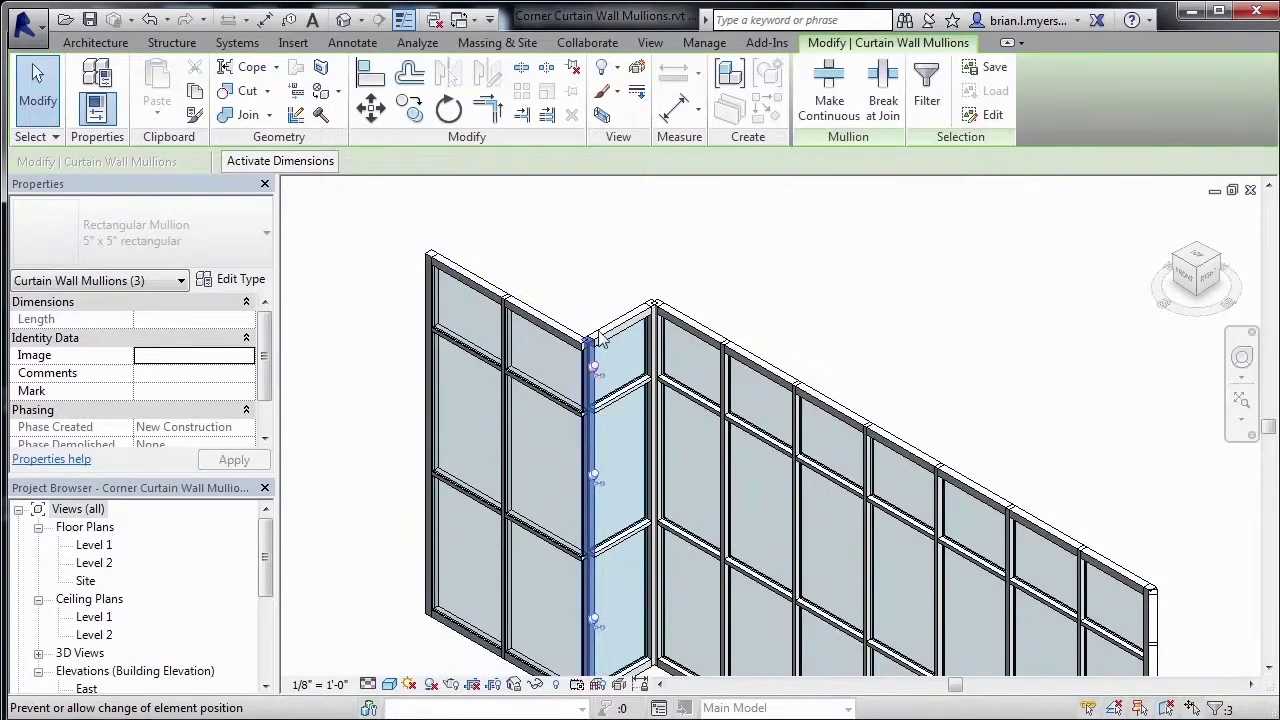
Unpin the three mullions and change their type to Quad Corner Mullion 5" x 5" Quad Corner.
click(573, 68)
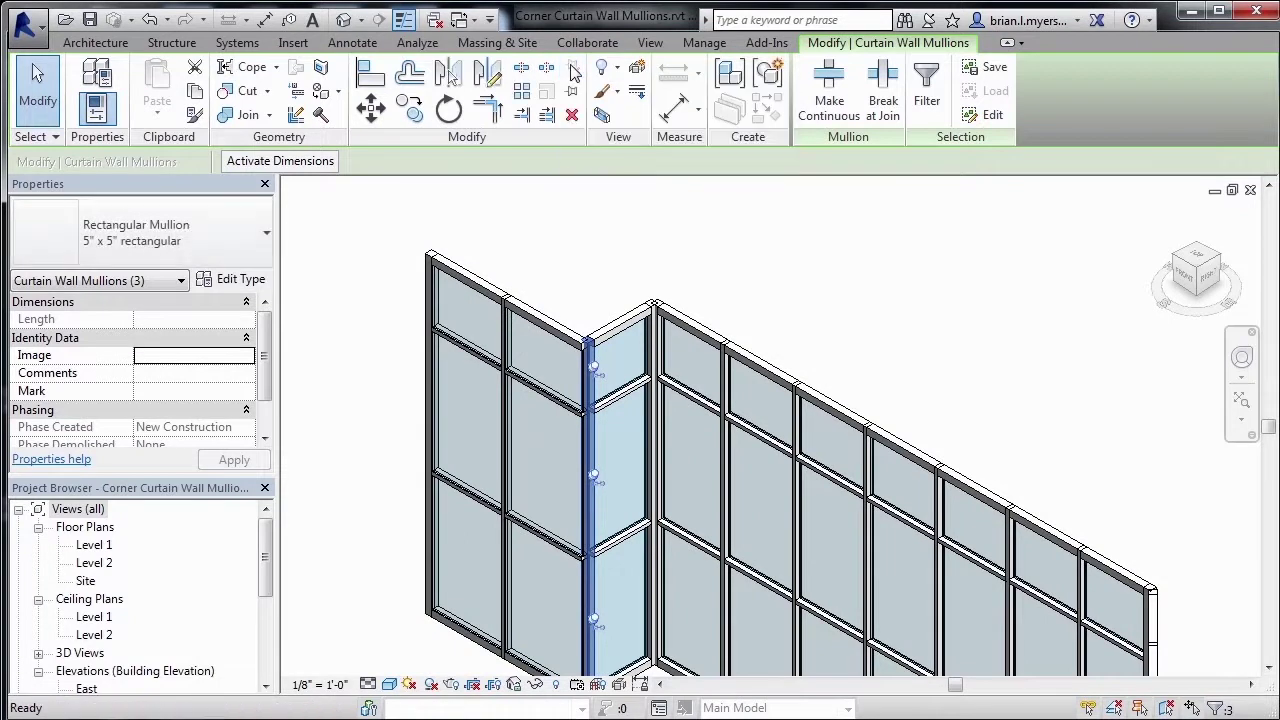
click(205, 236)
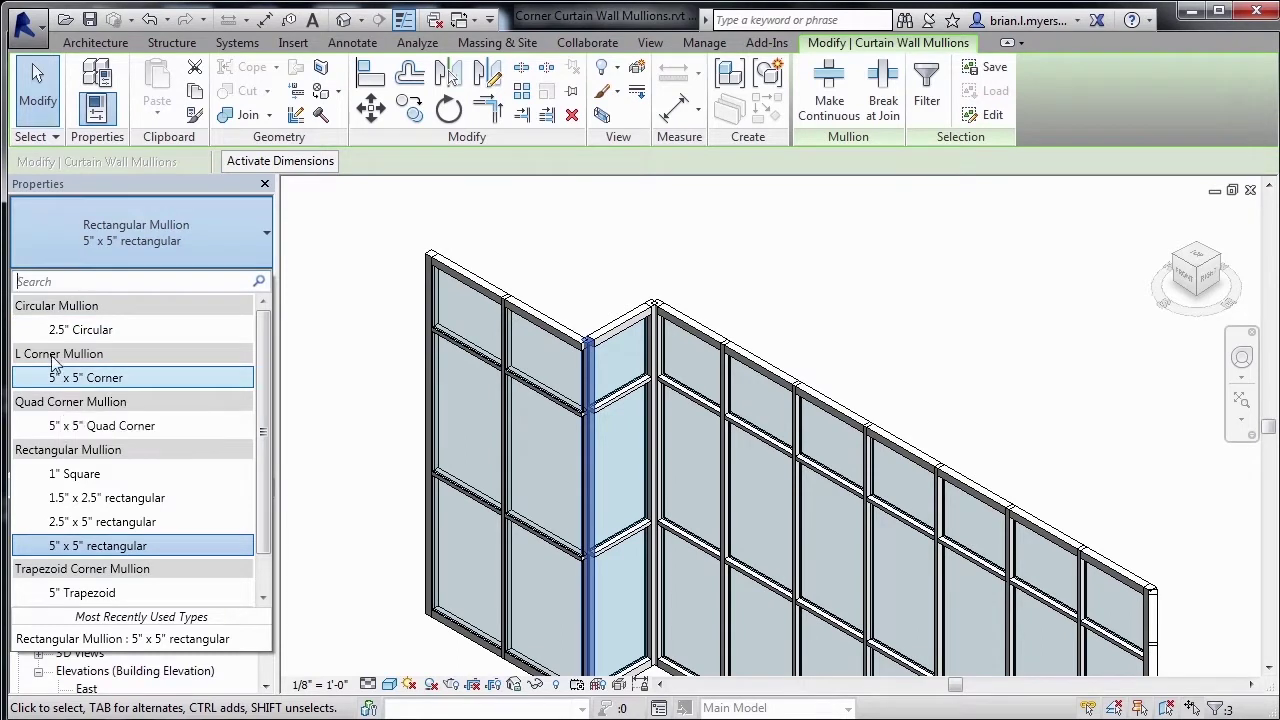
drag(268, 336, 266, 370)
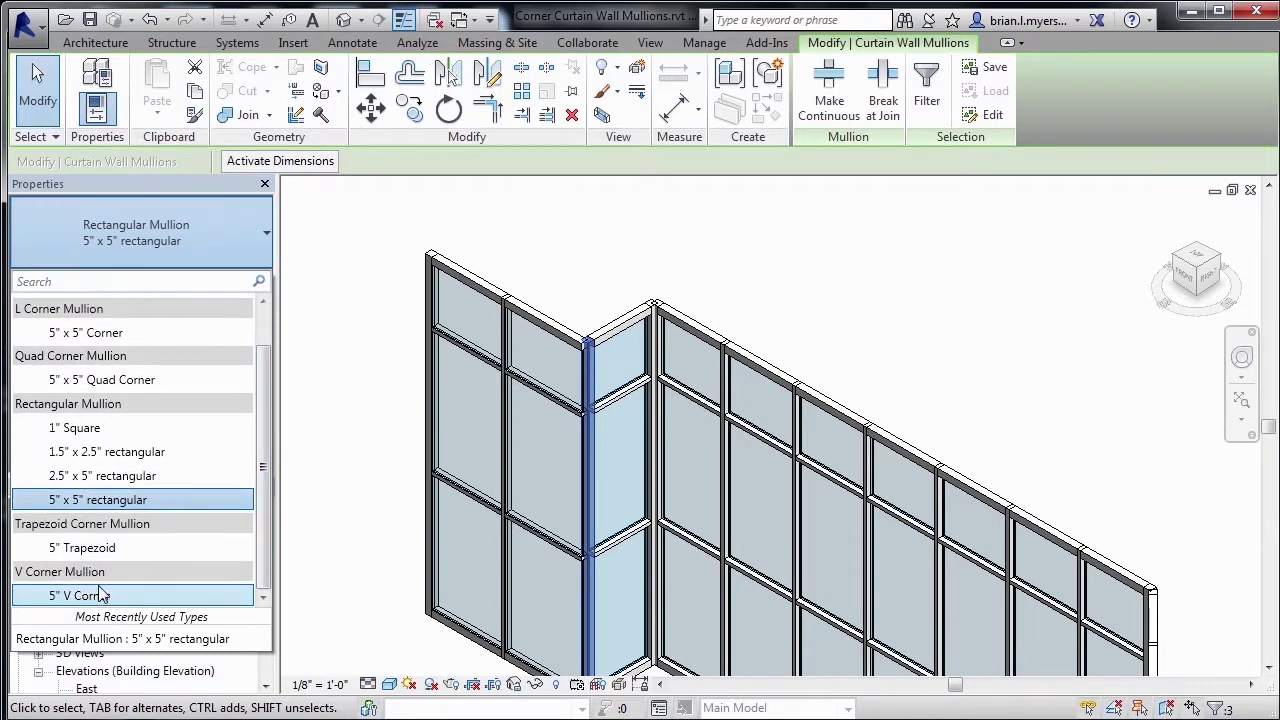
drag(264, 542, 267, 462)
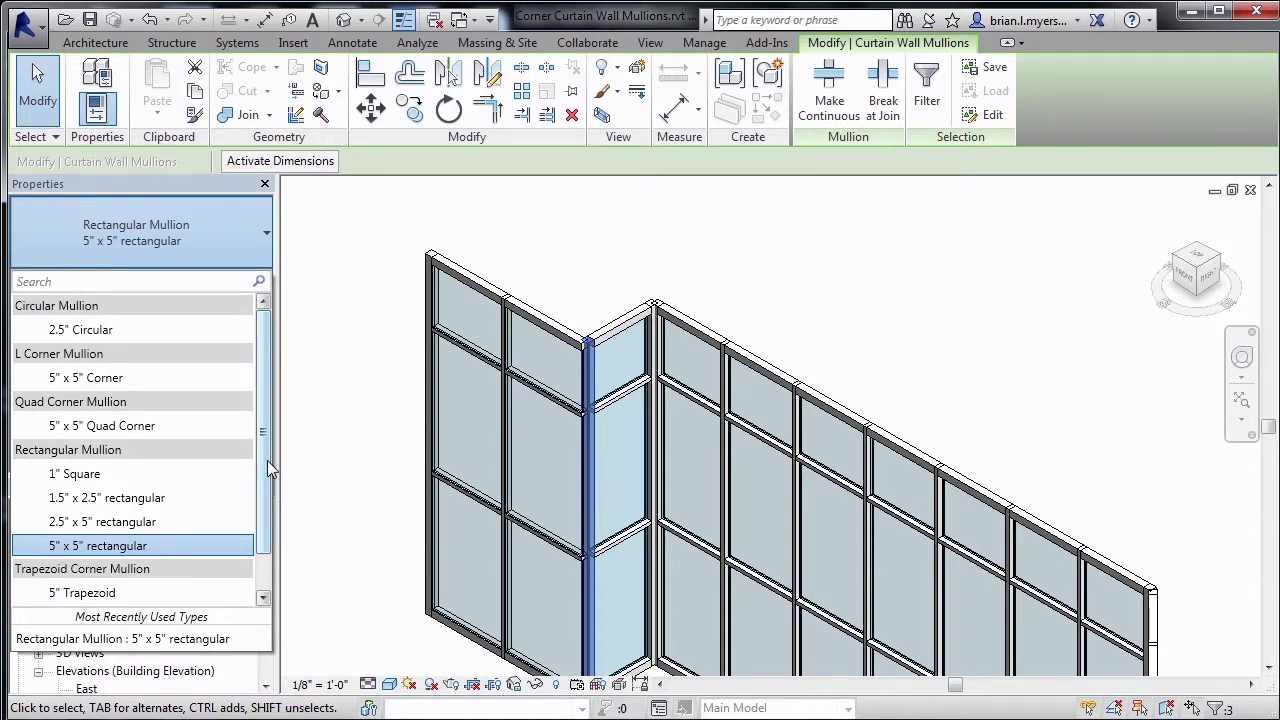
click(101, 433)
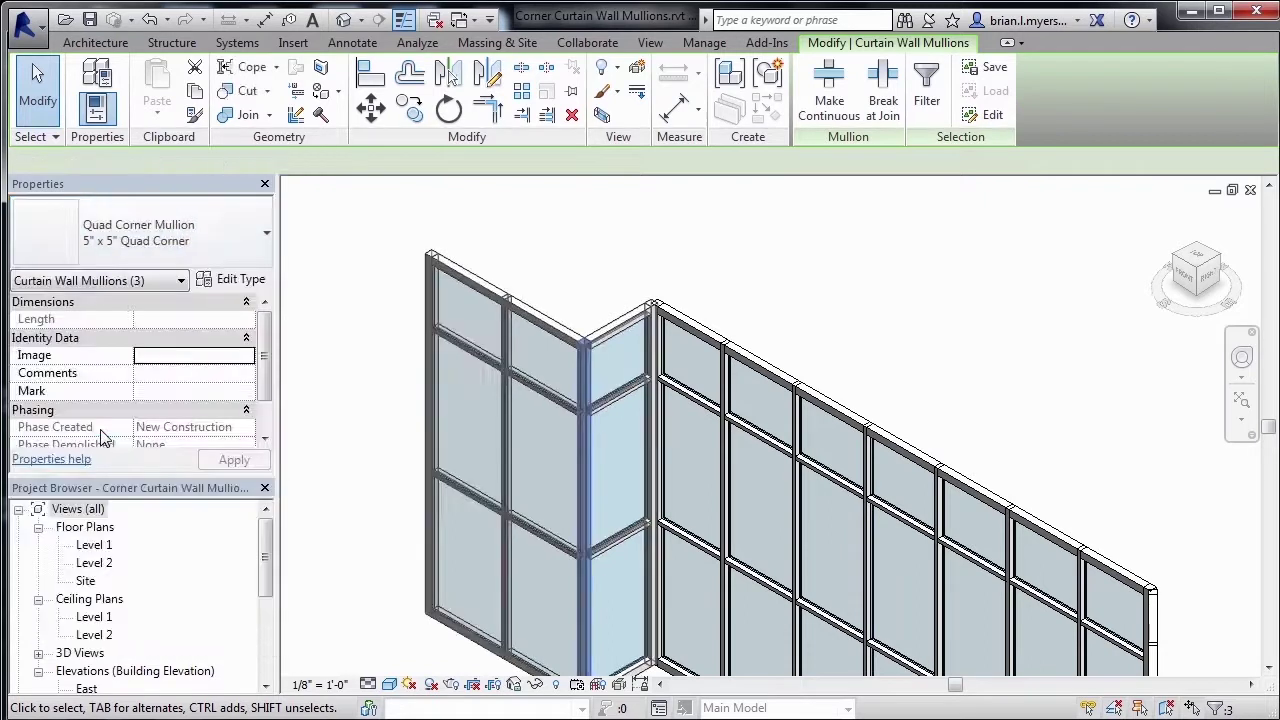
Deselect the mullions, inspect the corner up close, then select the right-hand Storefront curtain wall.
click(598, 300)
scroll(595, 305, up, 2)
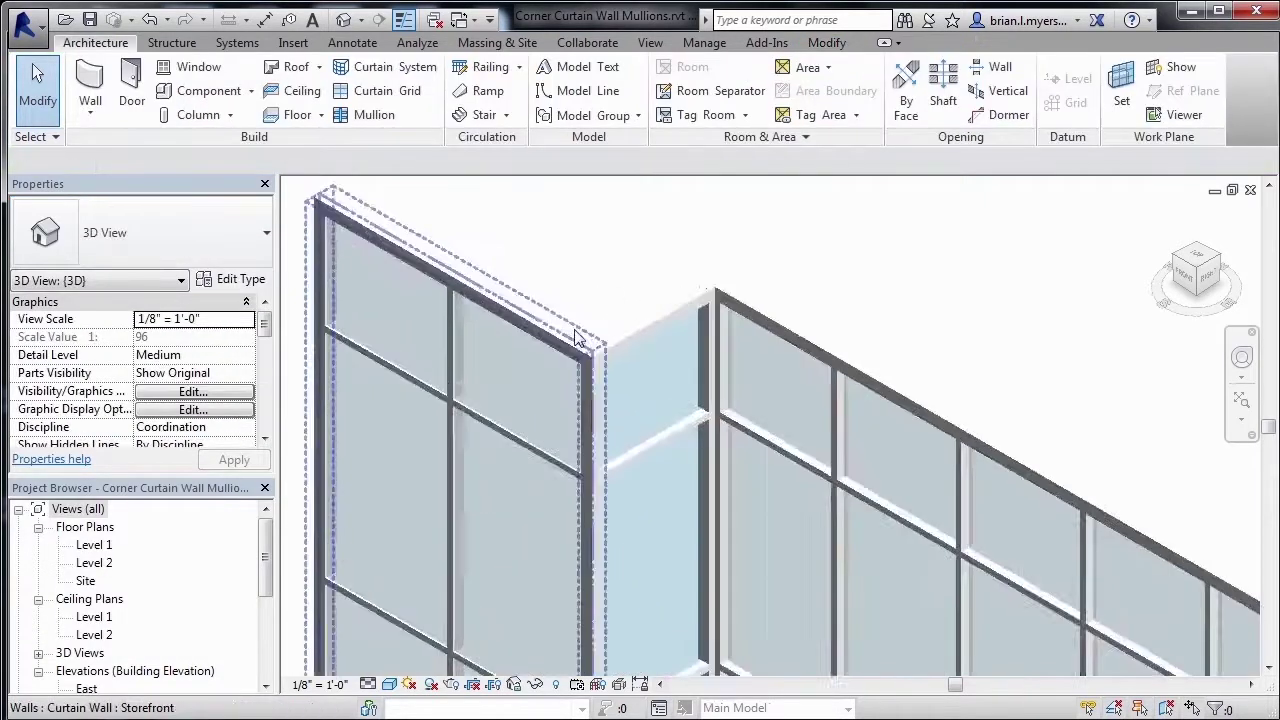
scroll(600, 320, up, 2)
scroll(588, 340, up, 2)
scroll(587, 347, down, 2)
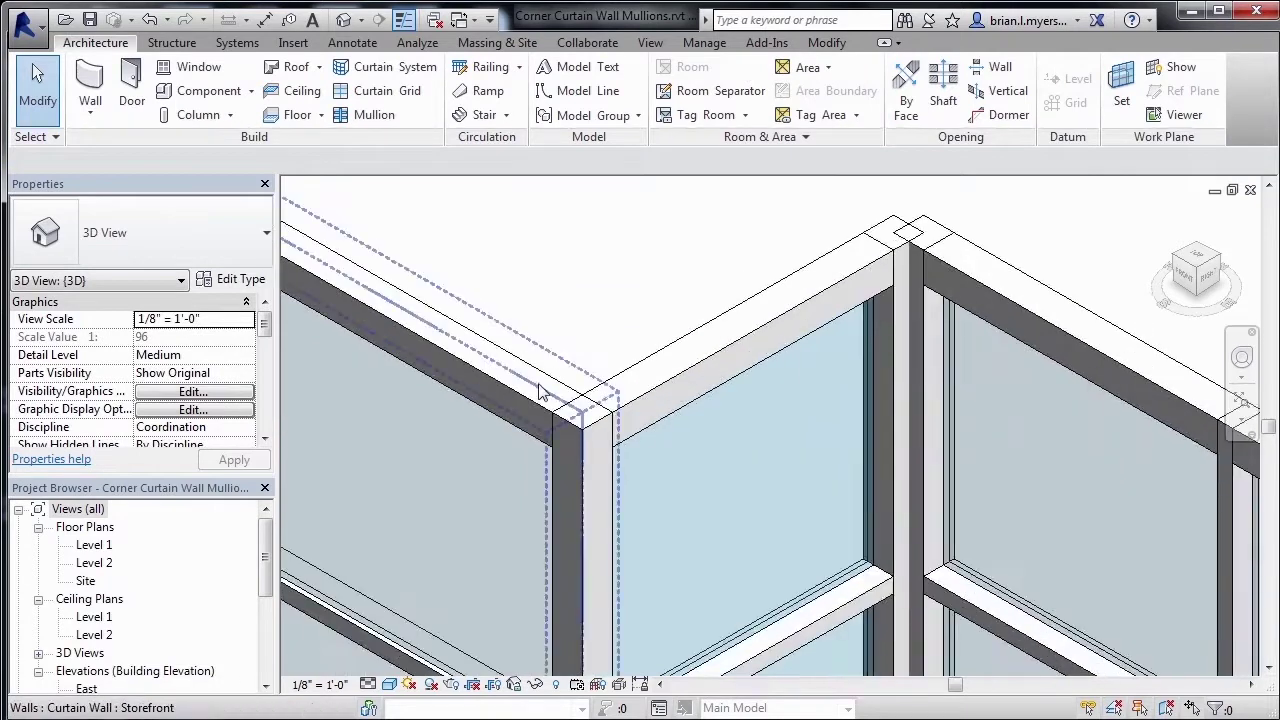
scroll(510, 378, down, 2)
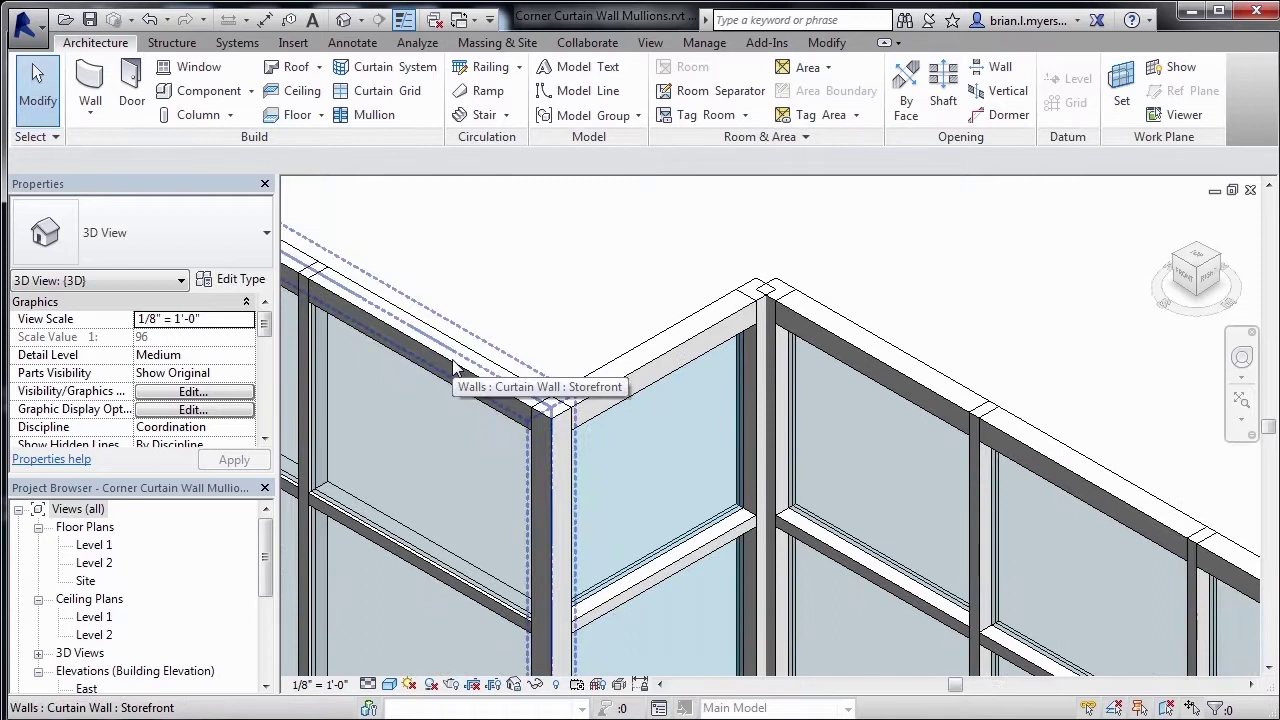
scroll(451, 362, down, 2)
scroll(451, 356, down, 2)
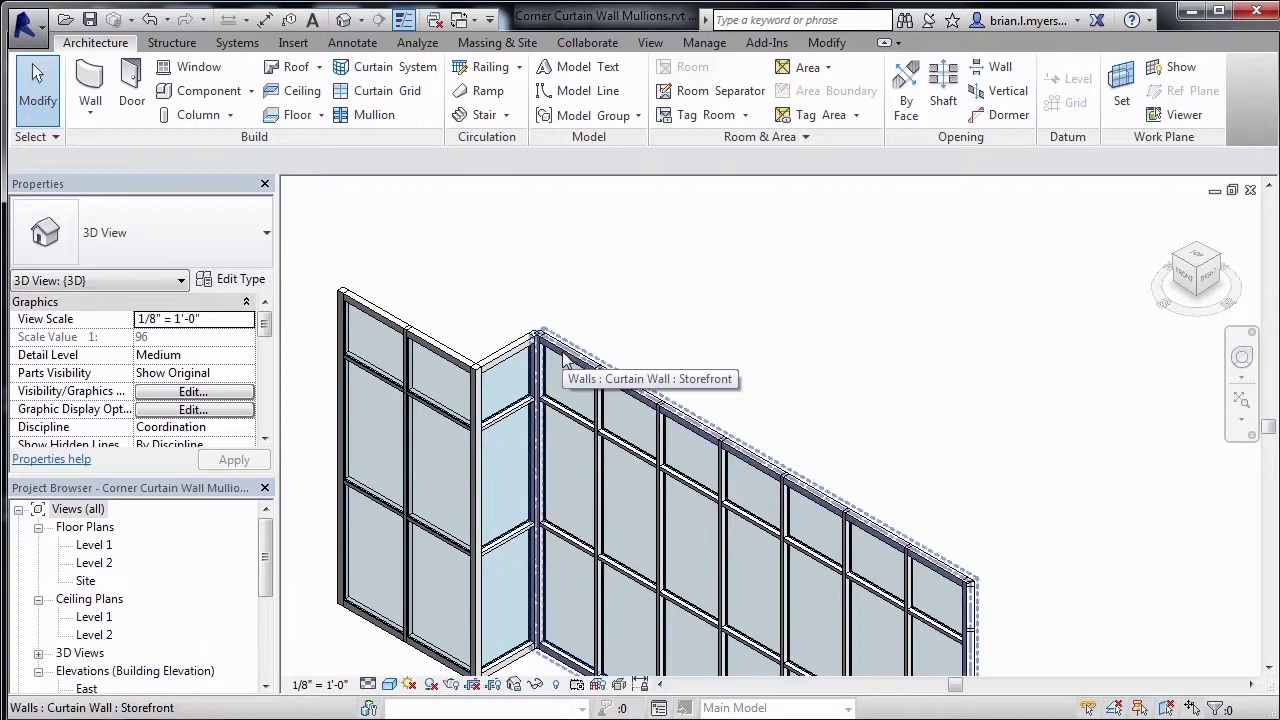
click(563, 358)
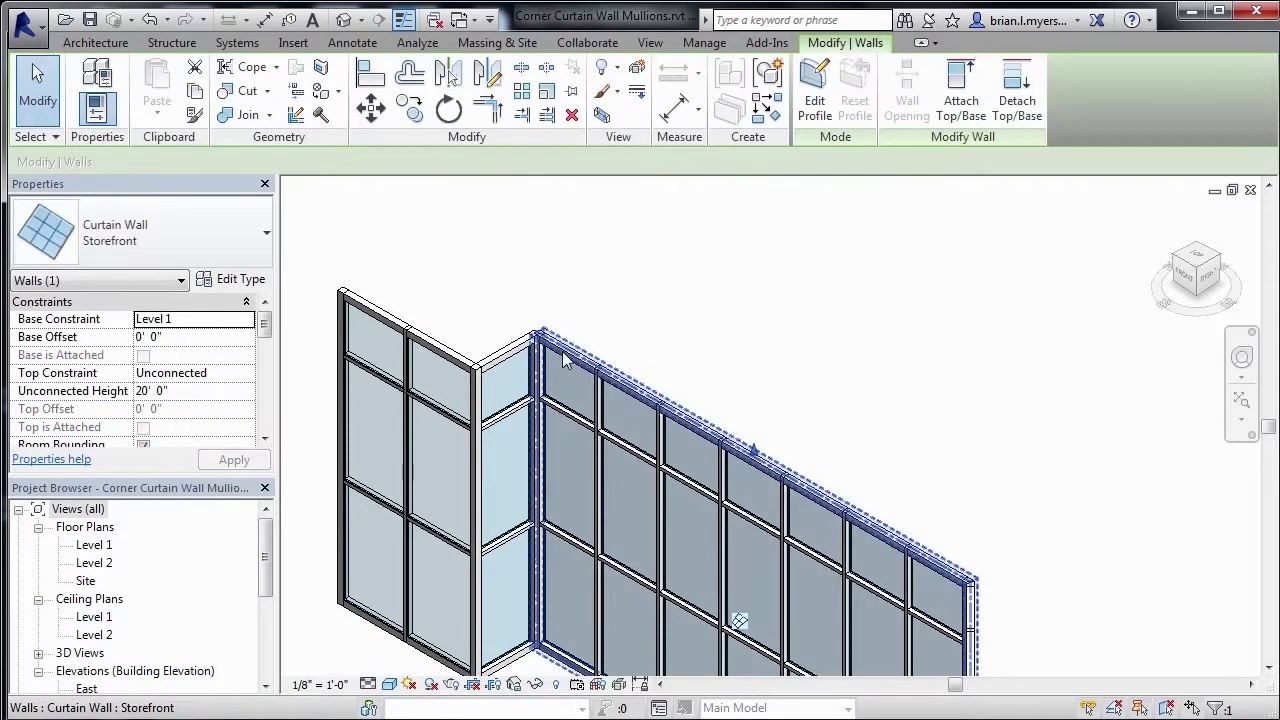
Set the Storefront type's vertical Border 1 and Border 2 mullions to Quad Corner Mullion 5" x 5".
click(232, 280)
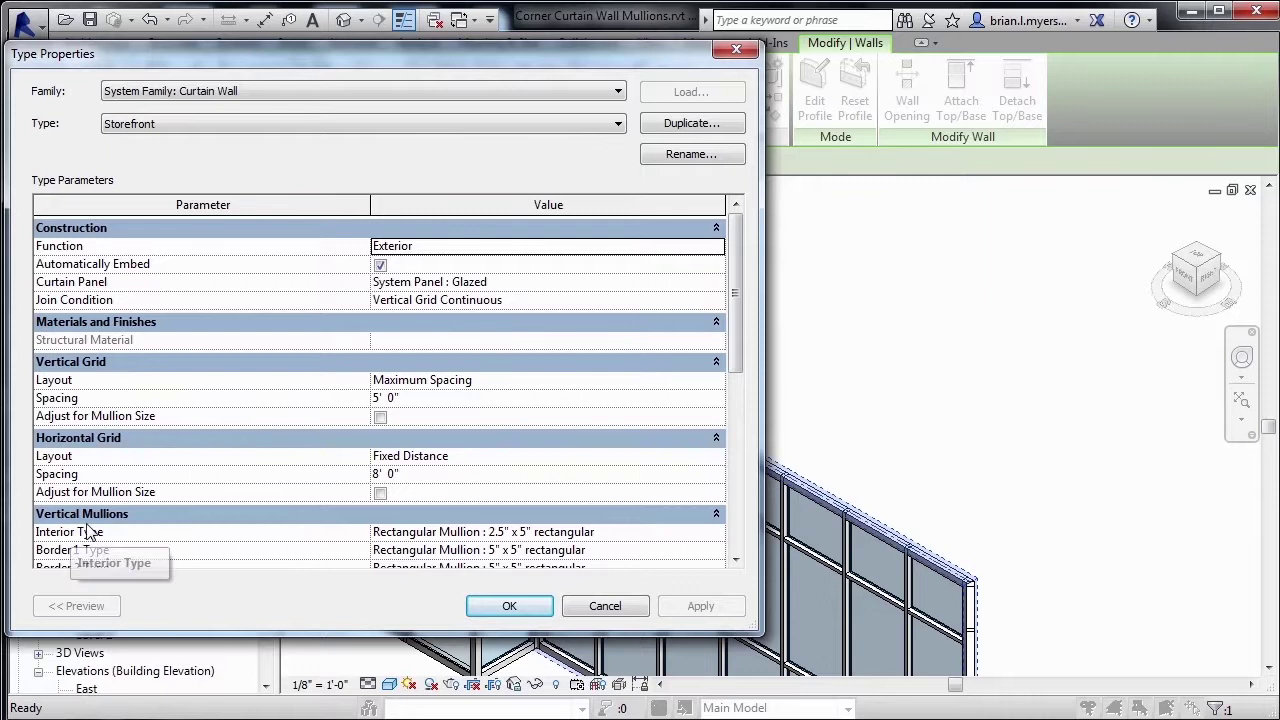
drag(732, 346, 730, 398)
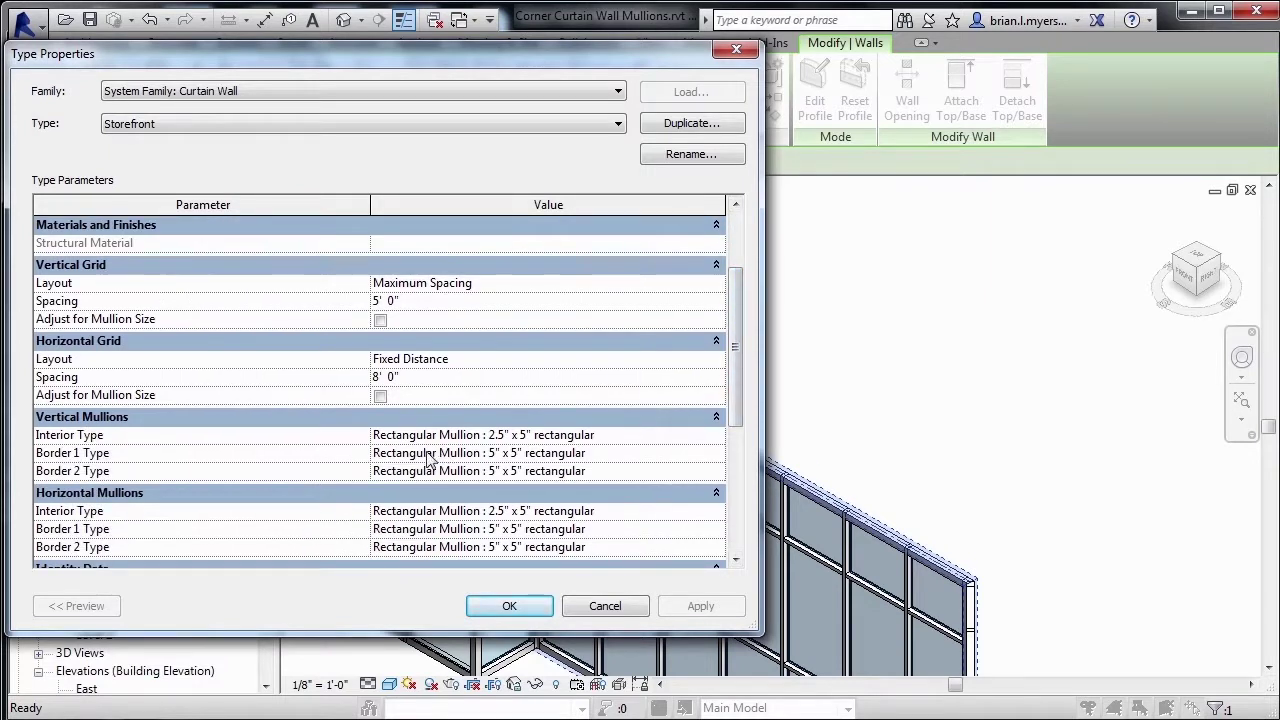
click(718, 460)
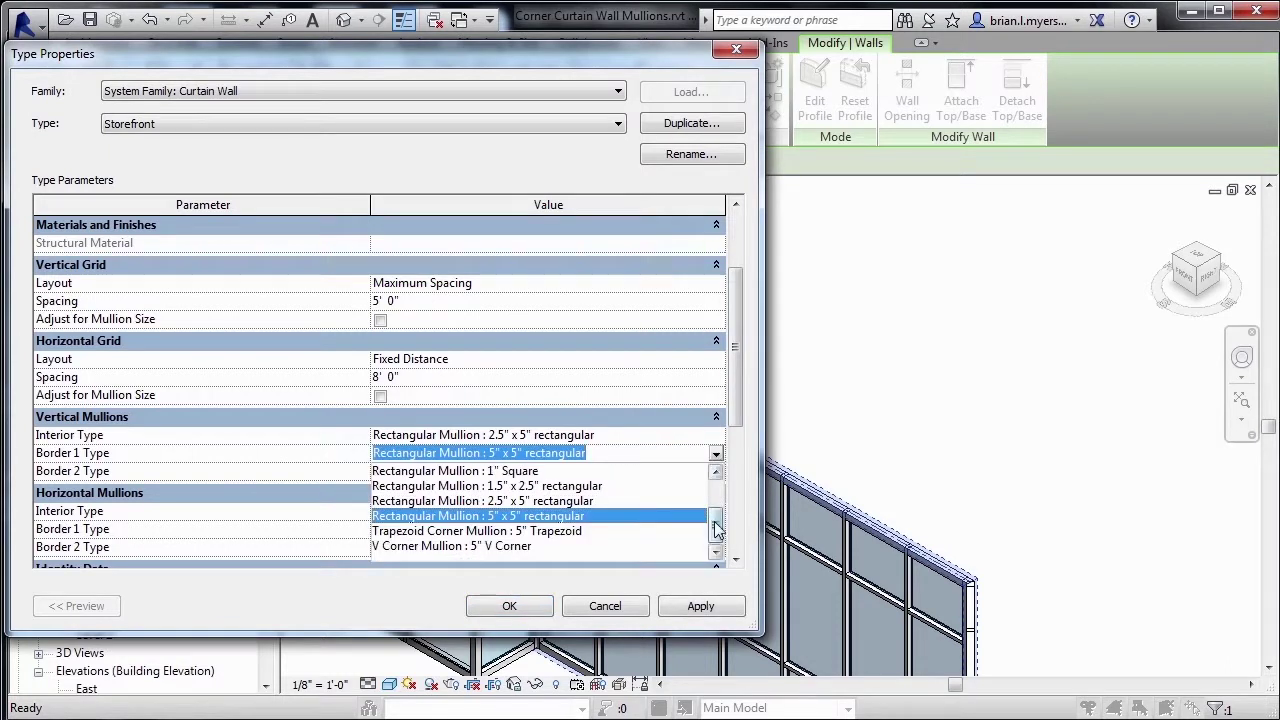
drag(715, 526, 719, 505)
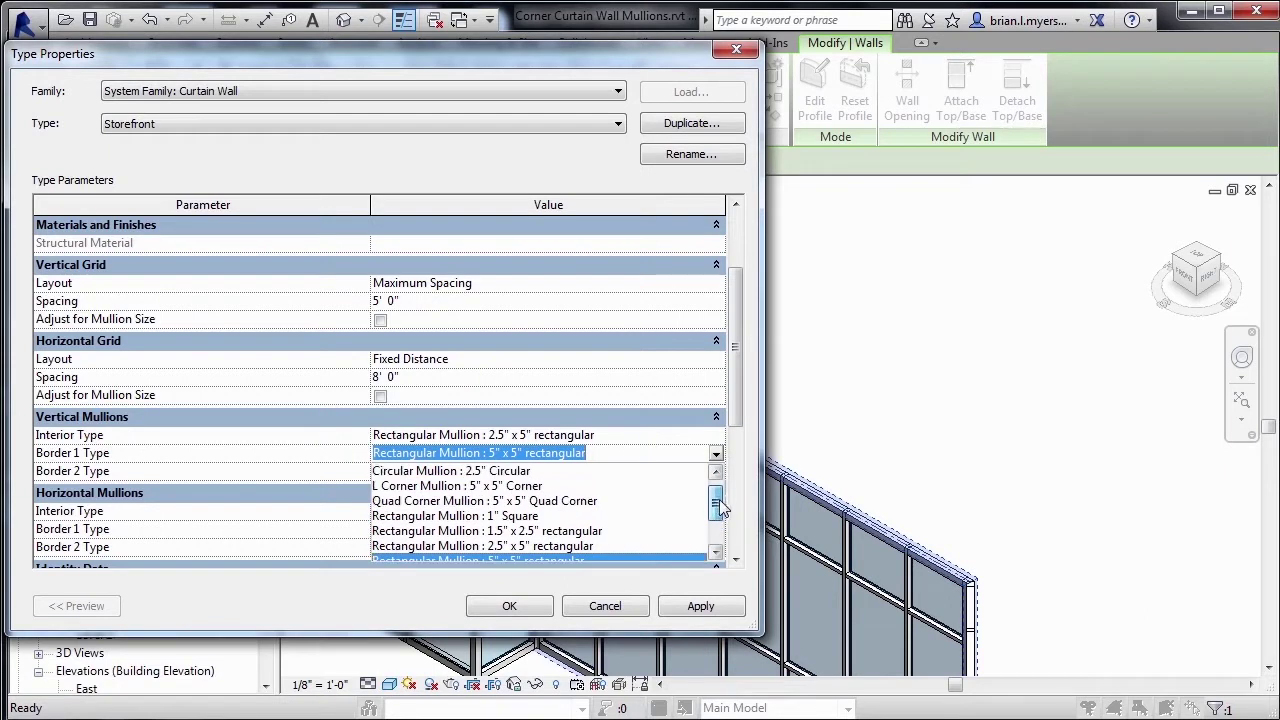
click(483, 503)
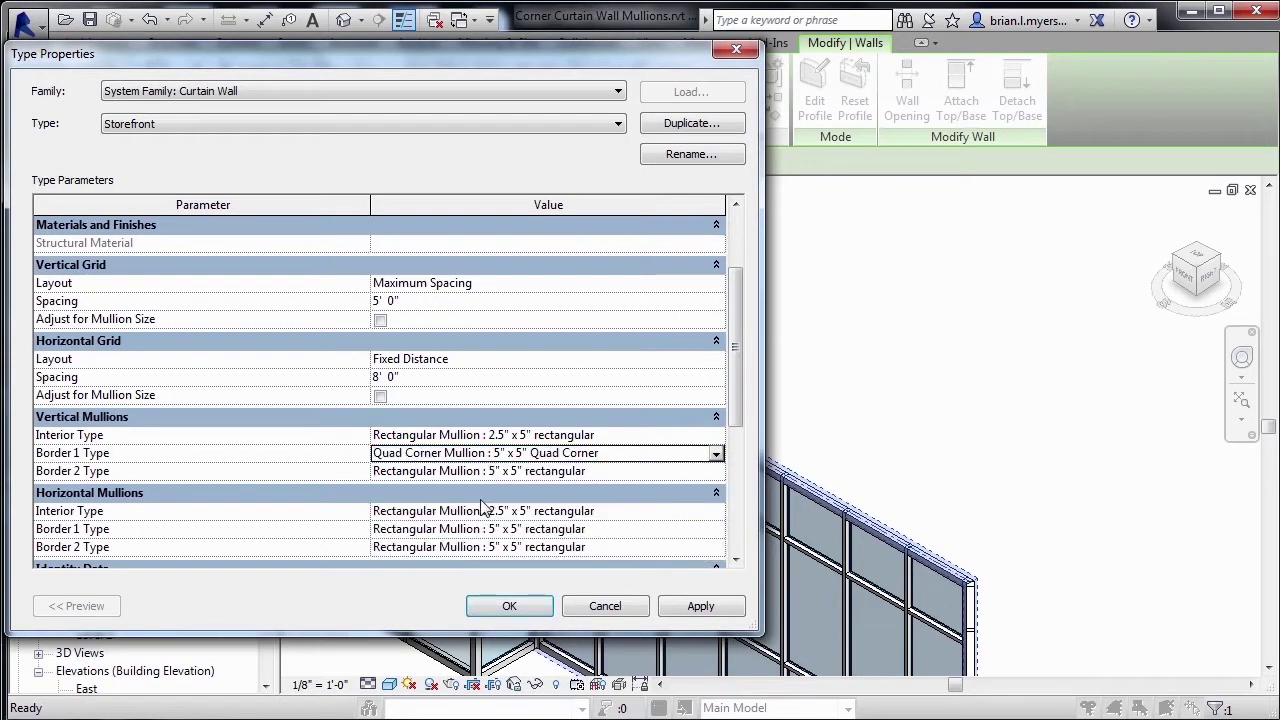
click(716, 472)
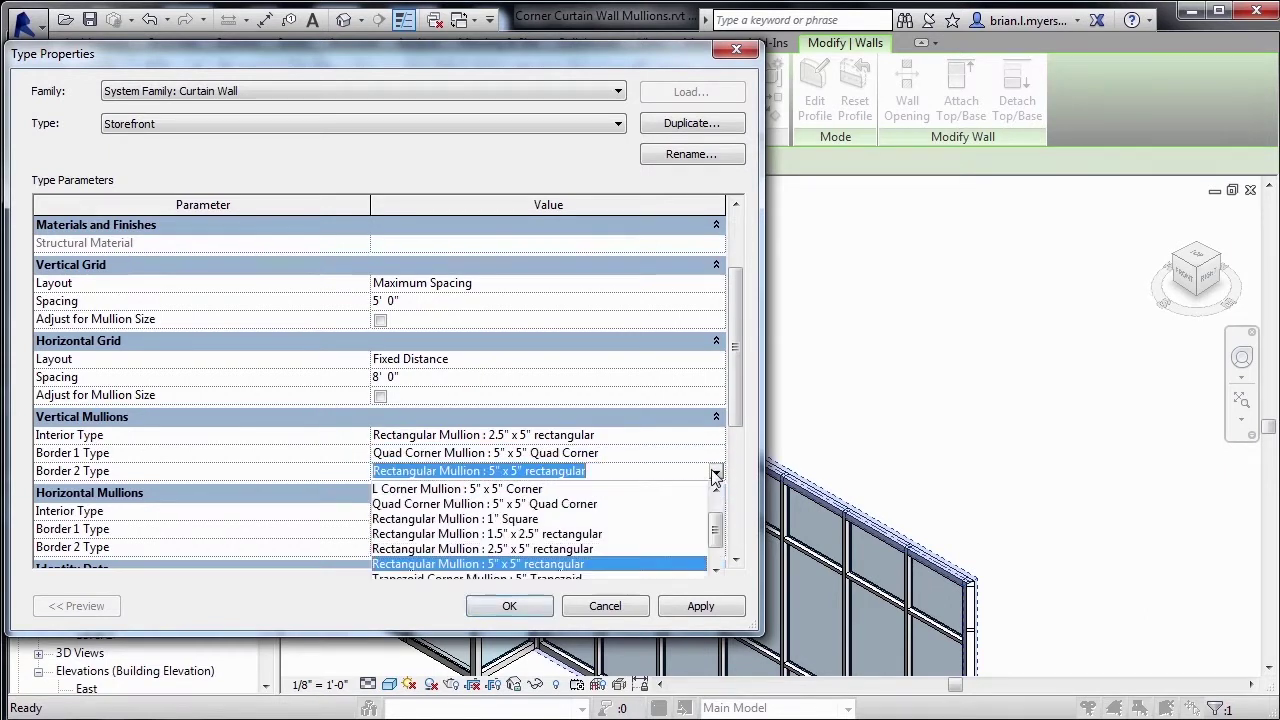
click(556, 504)
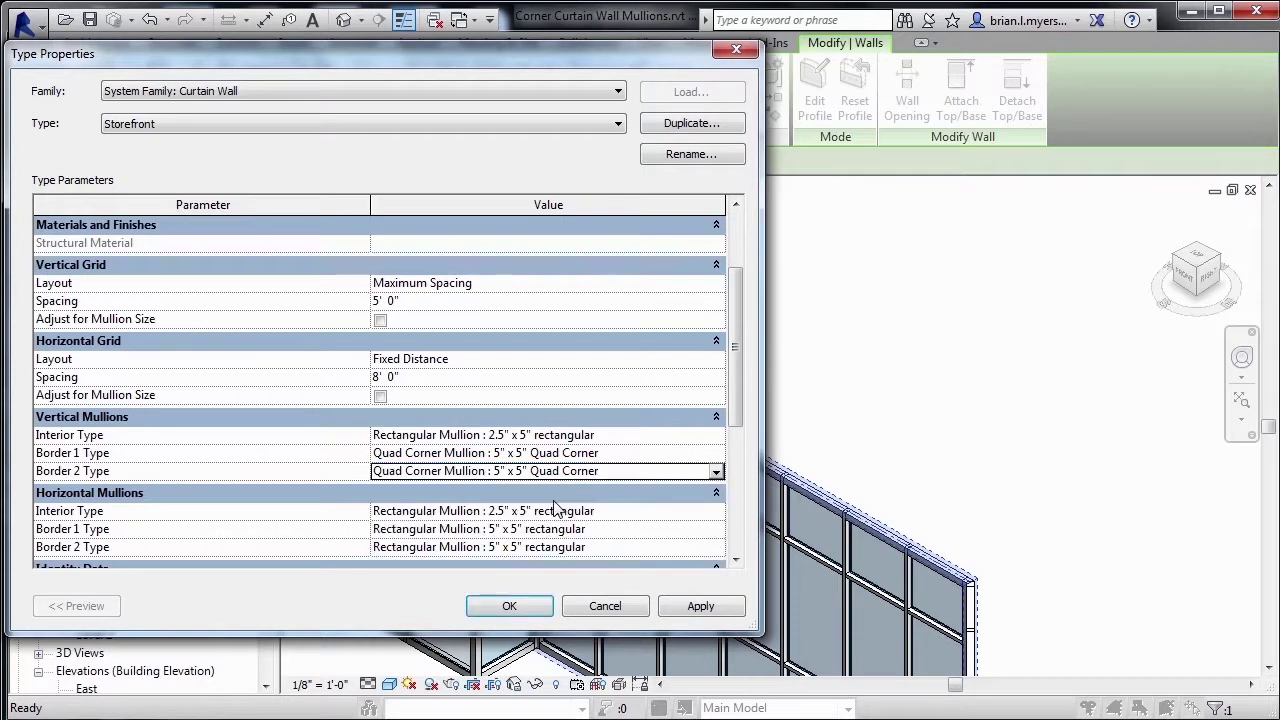
click(515, 600)
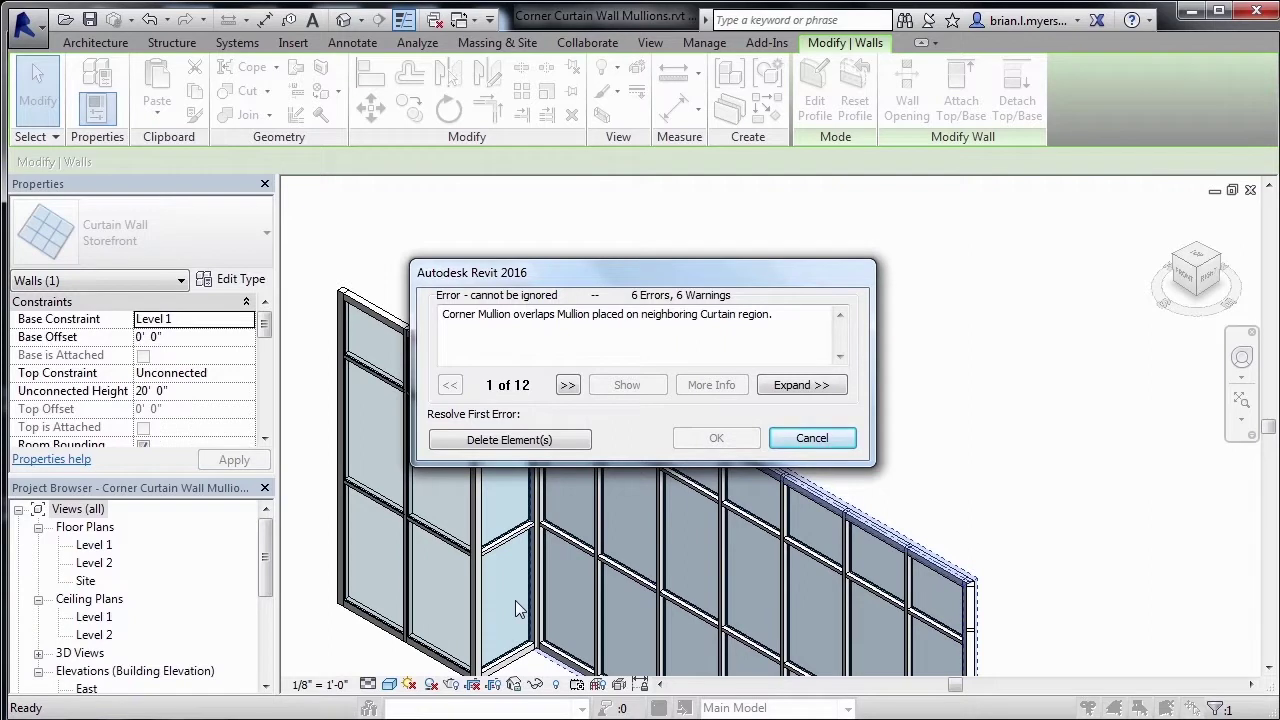
Delete the overlapping mullions from the error dialog and deselect the wall.
click(561, 443)
click(766, 328)
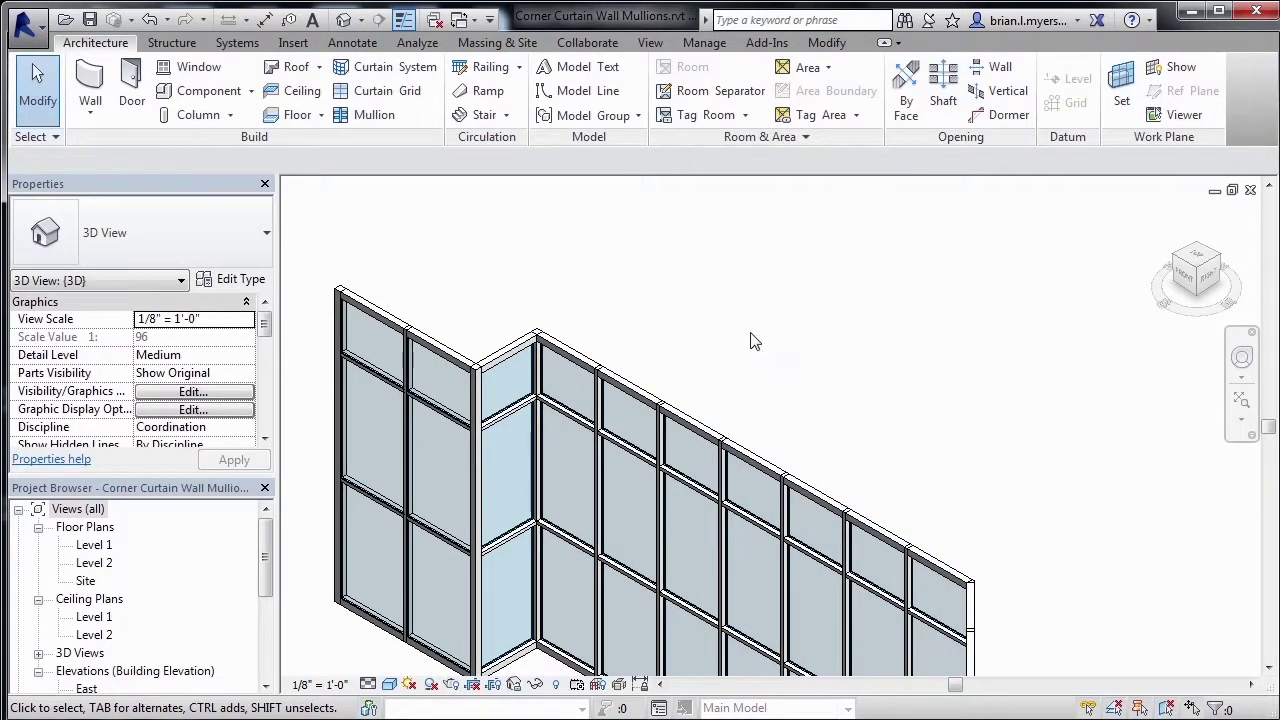
scroll(543, 329, up, 3)
scroll(541, 331, up, 2)
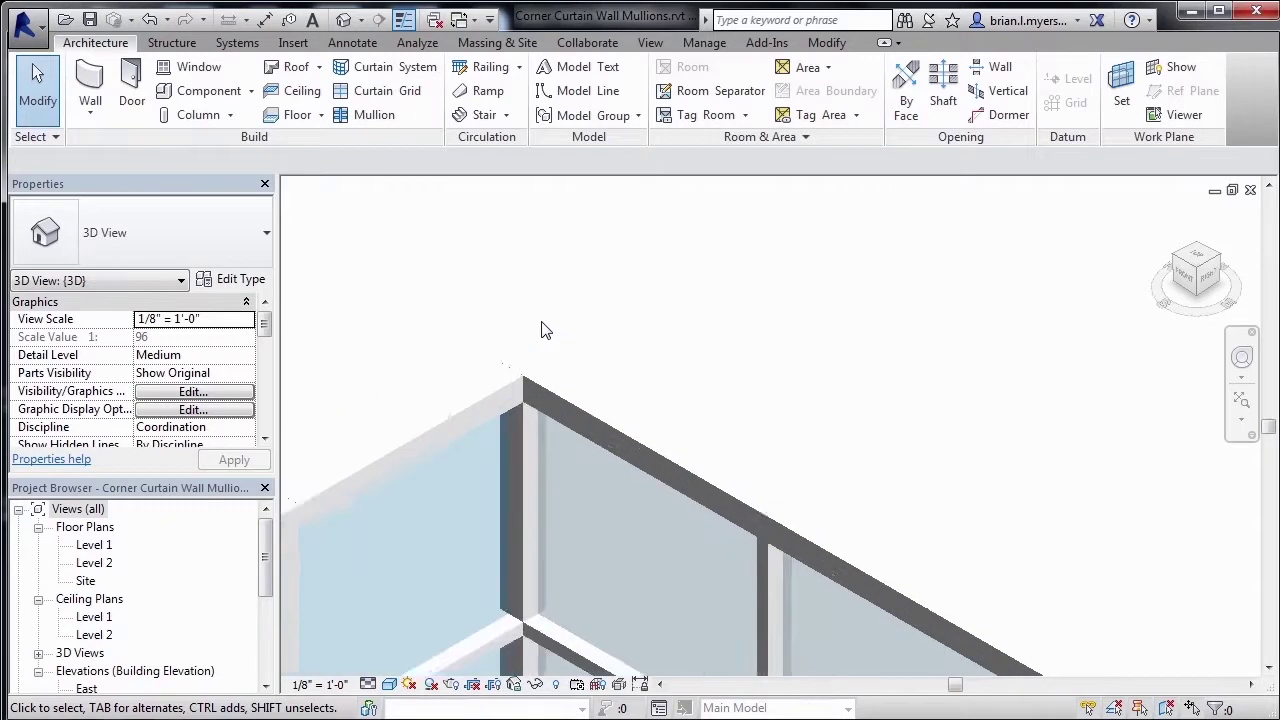
scroll(541, 333, up, 2)
scroll(536, 350, up, 1)
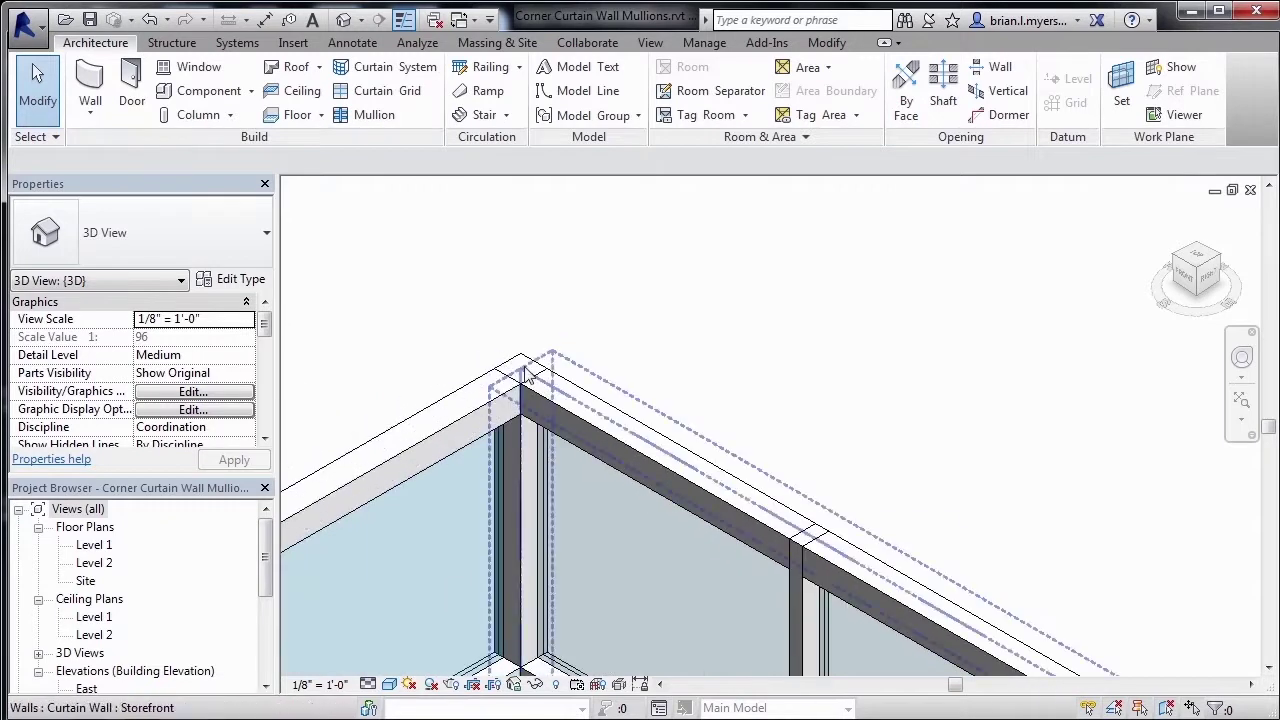
scroll(451, 348, down, 1)
scroll(451, 348, down, 1)
scroll(455, 352, down, 2)
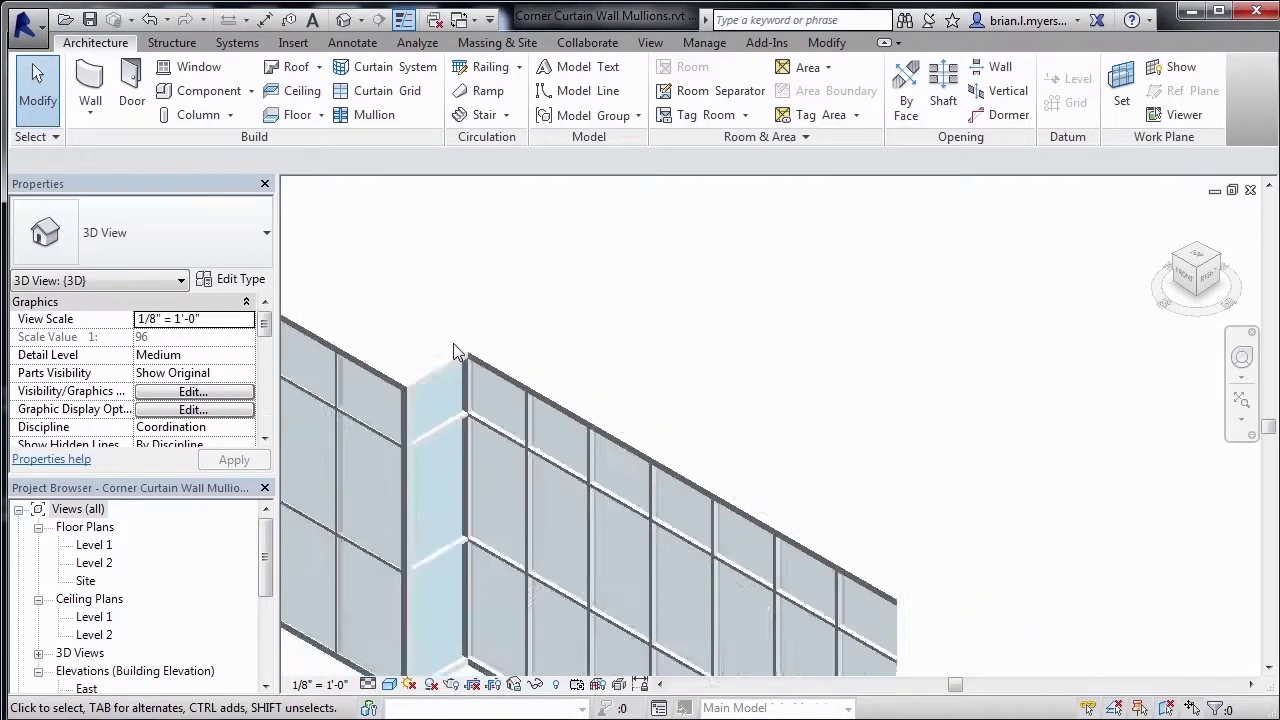
scroll(455, 352, down, 3)
scroll(716, 495, up, 1)
scroll(723, 500, up, 3)
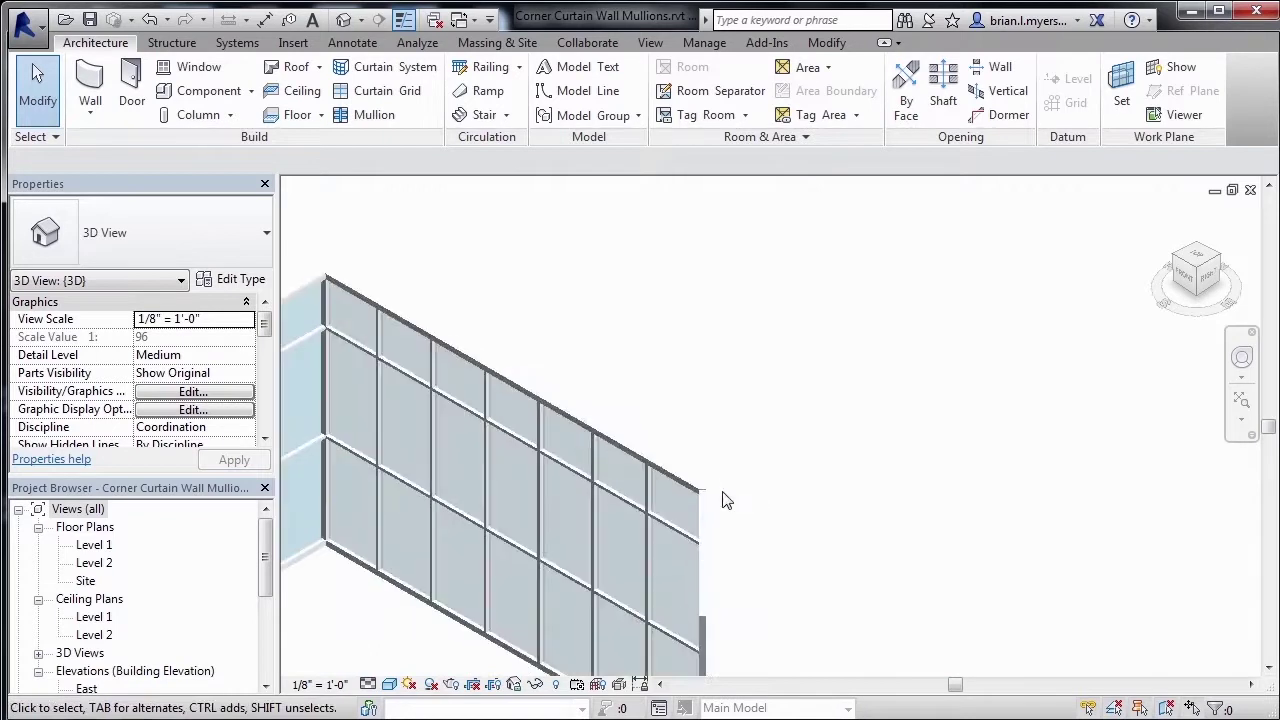
scroll(725, 500, up, 2)
scroll(716, 500, up, 2)
scroll(714, 497, up, 1)
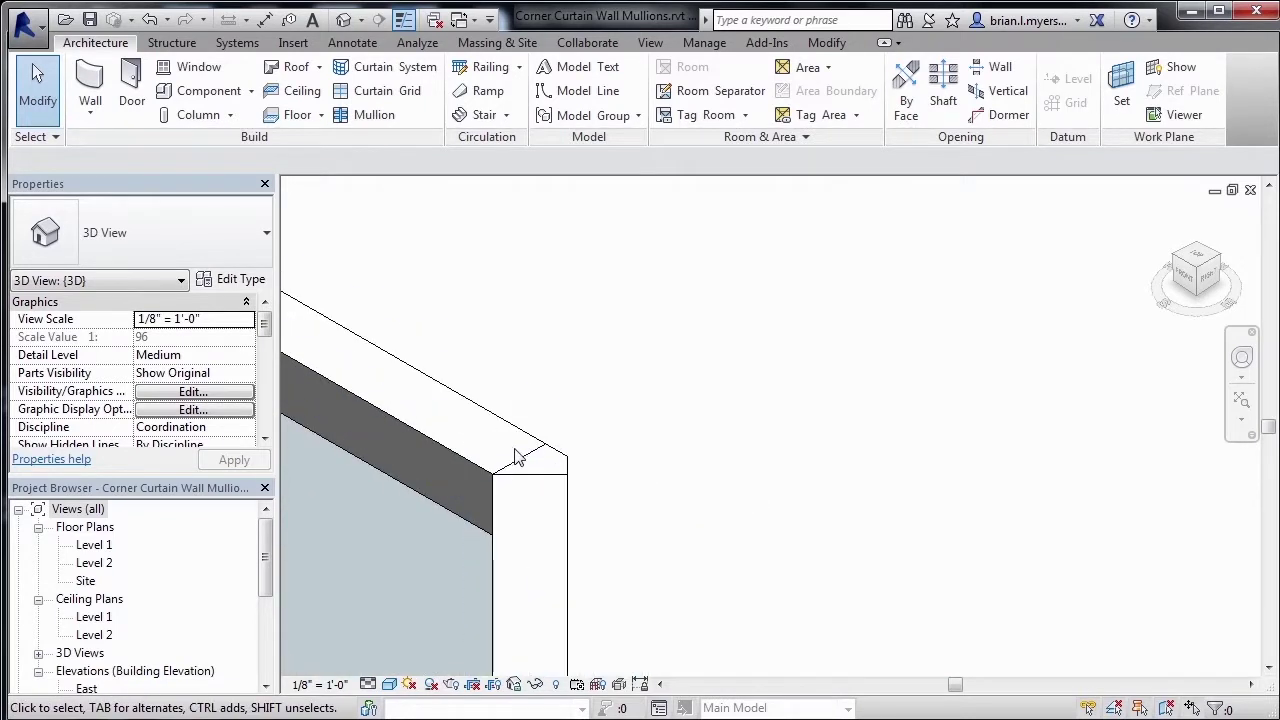
scroll(851, 540, down, 2)
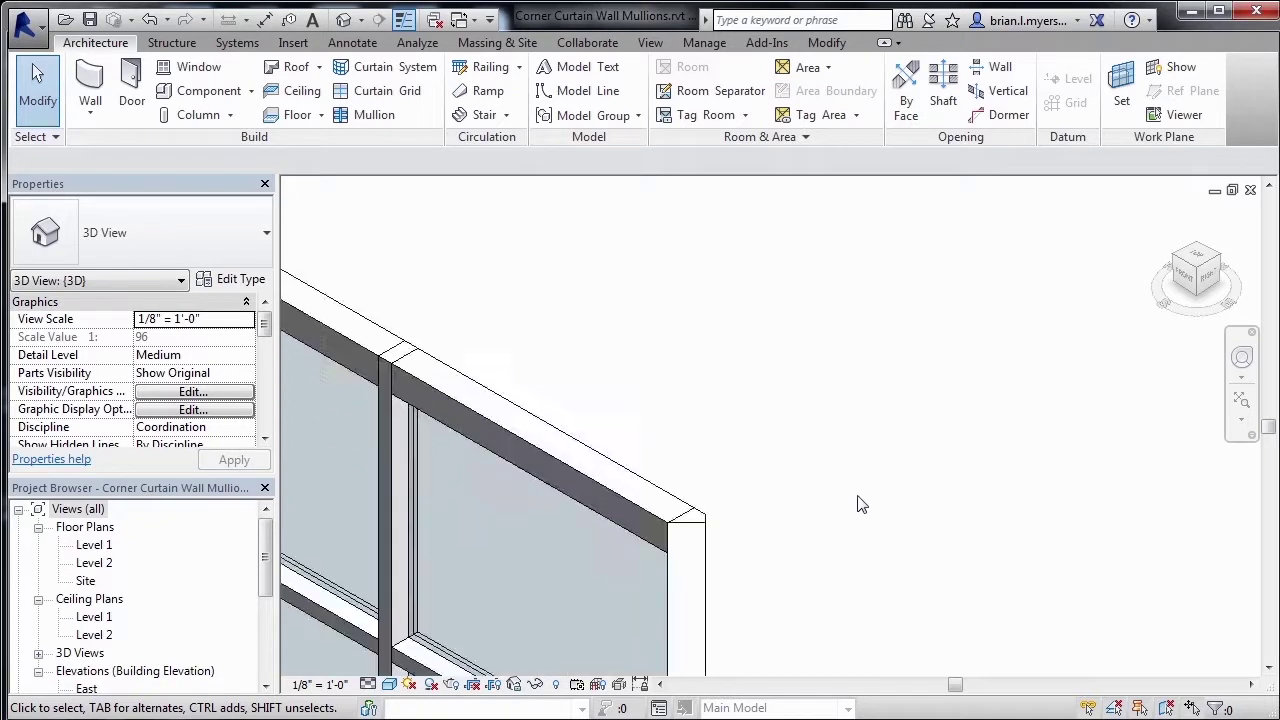
scroll(860, 503, down, 2)
scroll(858, 500, down, 2)
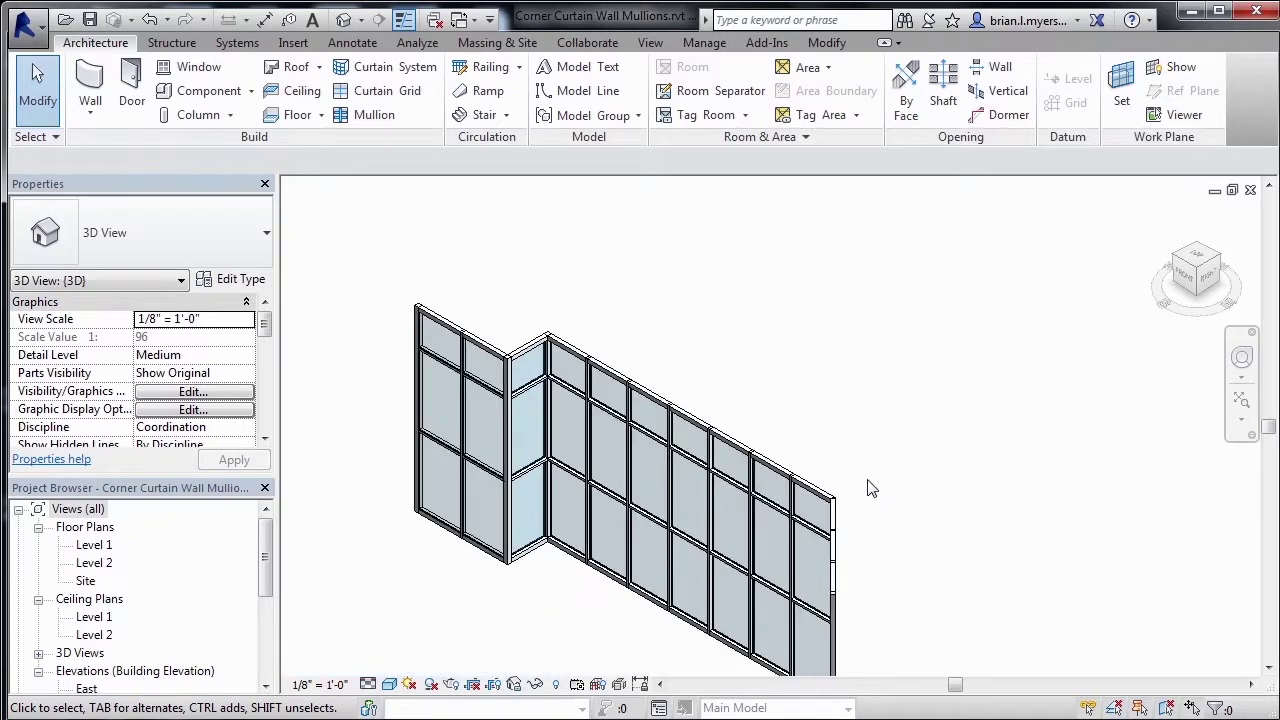